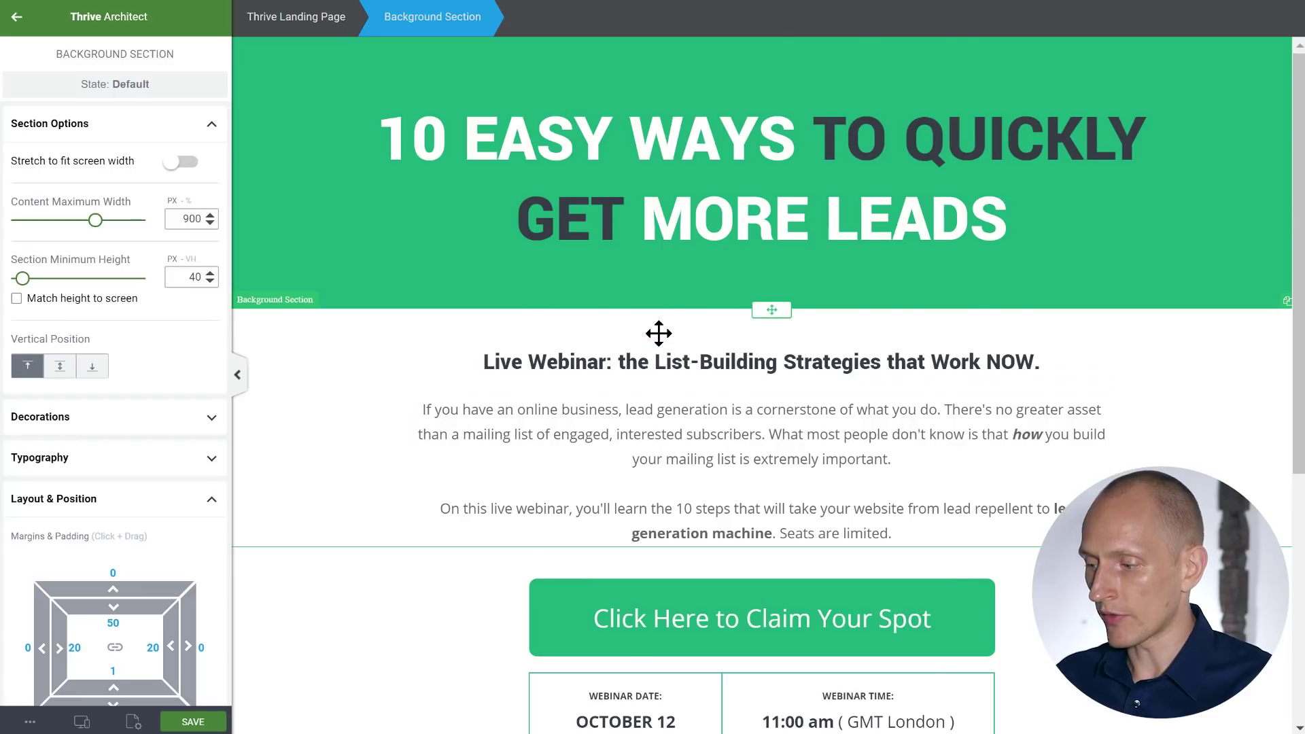
Step: Inspect the main header heading and the intro paragraph under the webinar heading
scroll(662, 335, "down", 6)
scroll(672, 412, "up", 6)
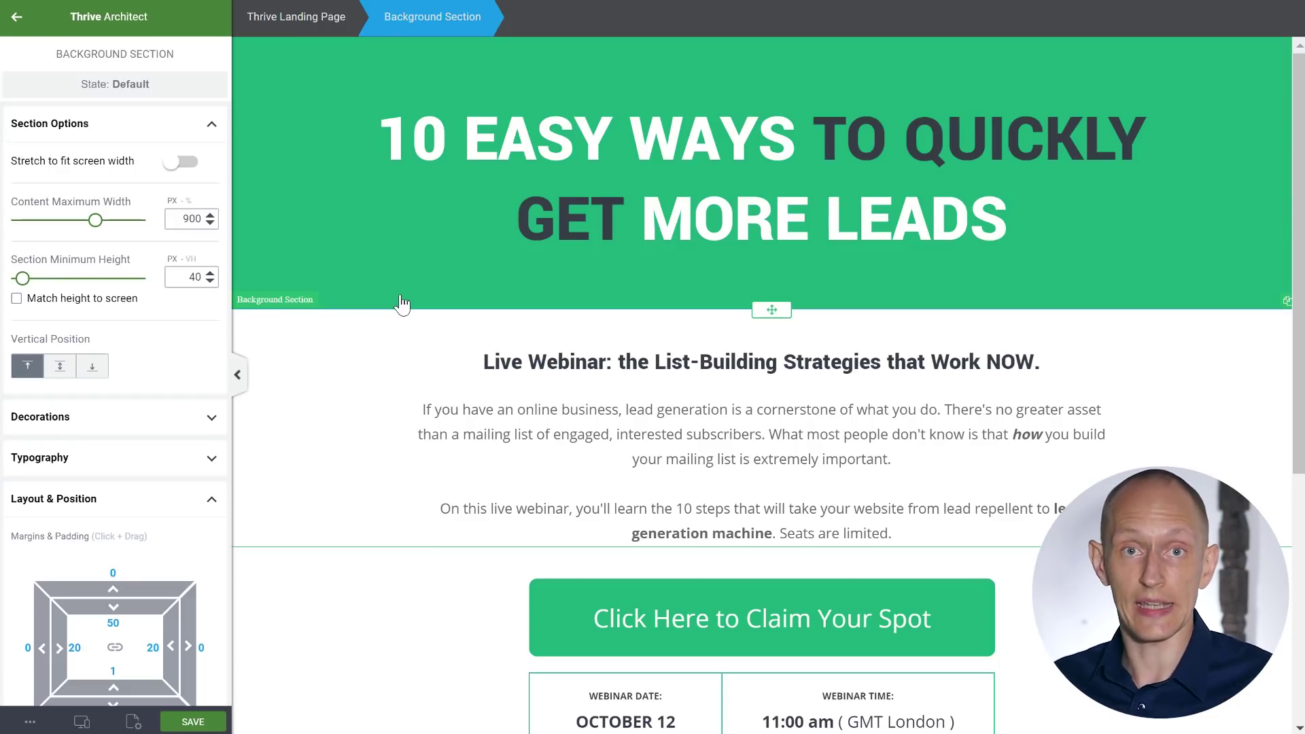
left_click(551, 133)
left_click(774, 210, "shift")
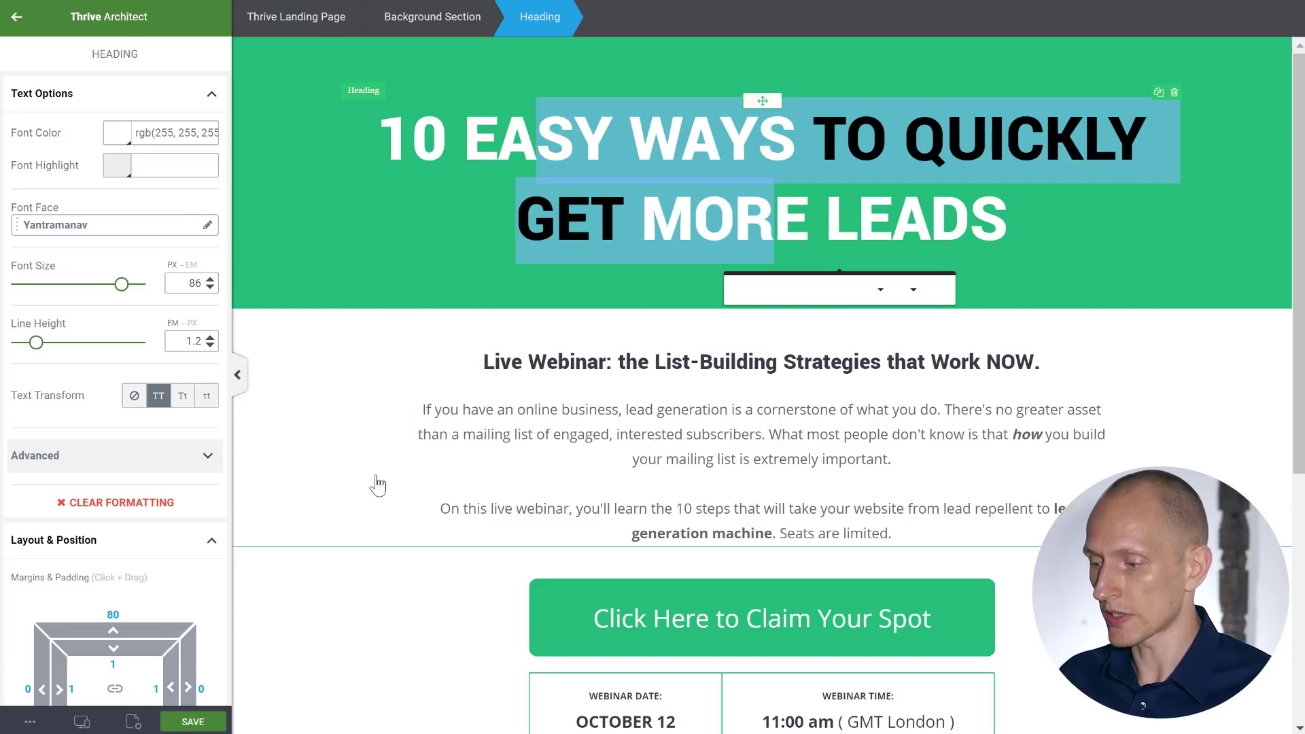
left_click(553, 436)
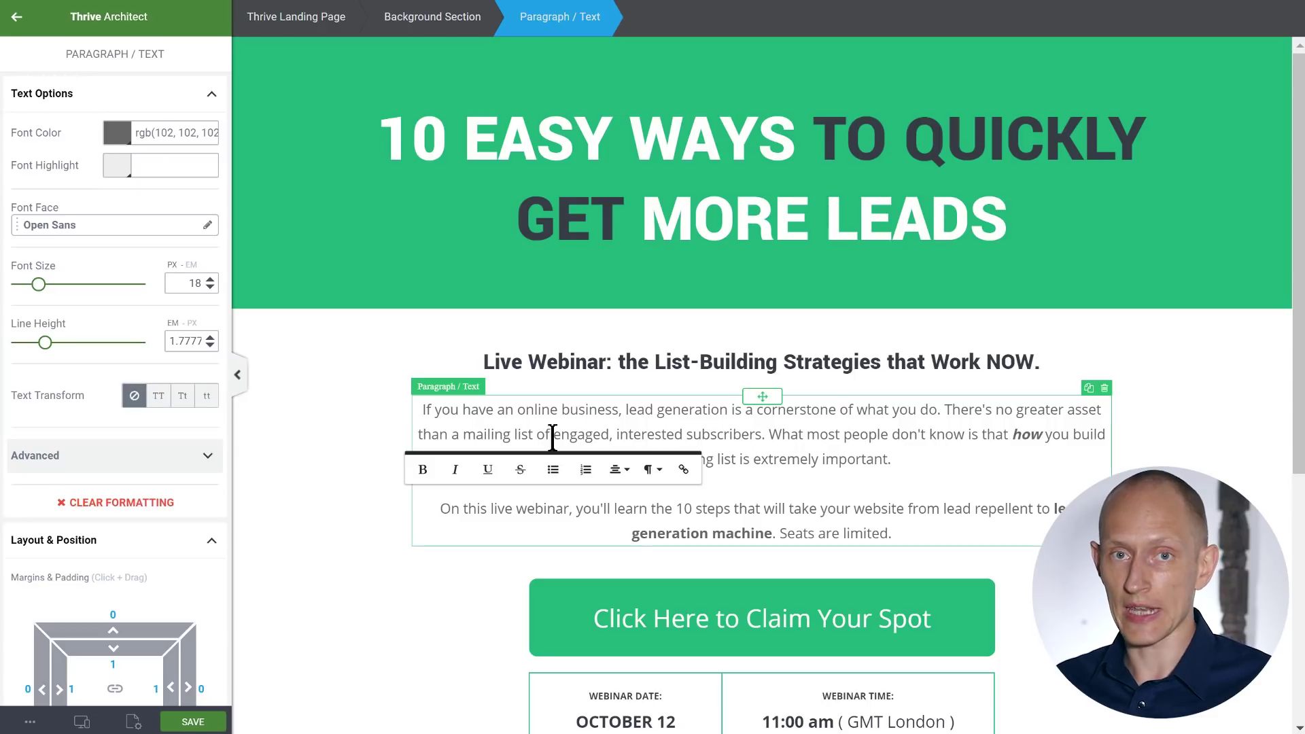
Step: Raise the Live Webinar heading's font size to 38 px so it wraps onto two lines
left_click(594, 365)
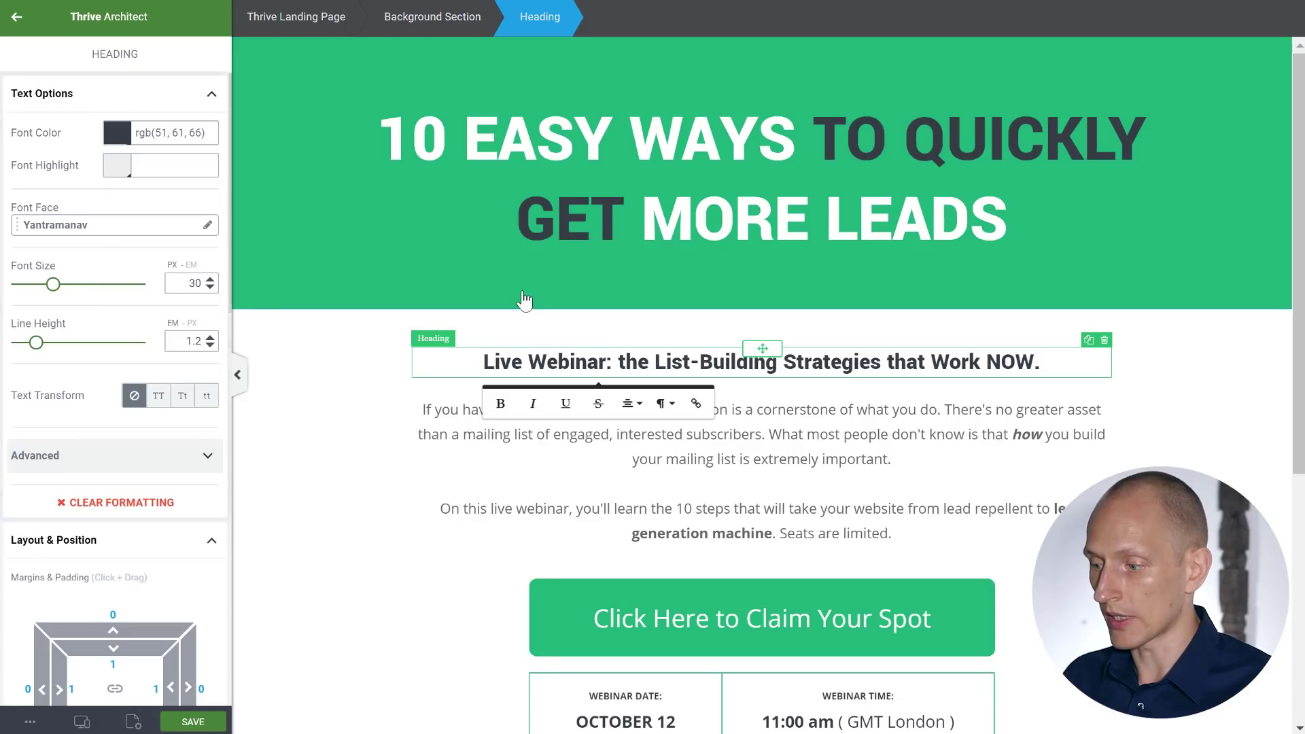
mouse_move(53, 284)
left_mouse_down()
mouse_move(93, 284)
mouse_move(41, 286)
mouse_move(64, 297)
left_mouse_up()
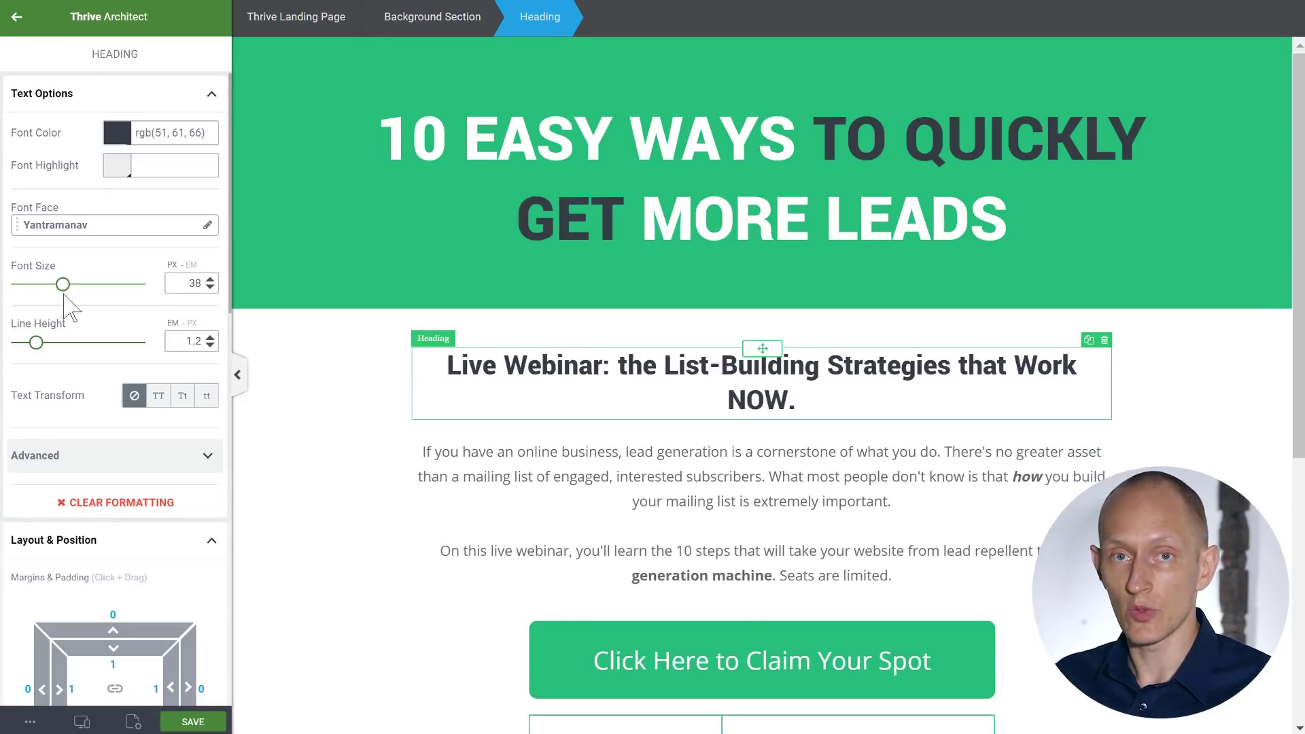
left_click(603, 367)
left_click(668, 411)
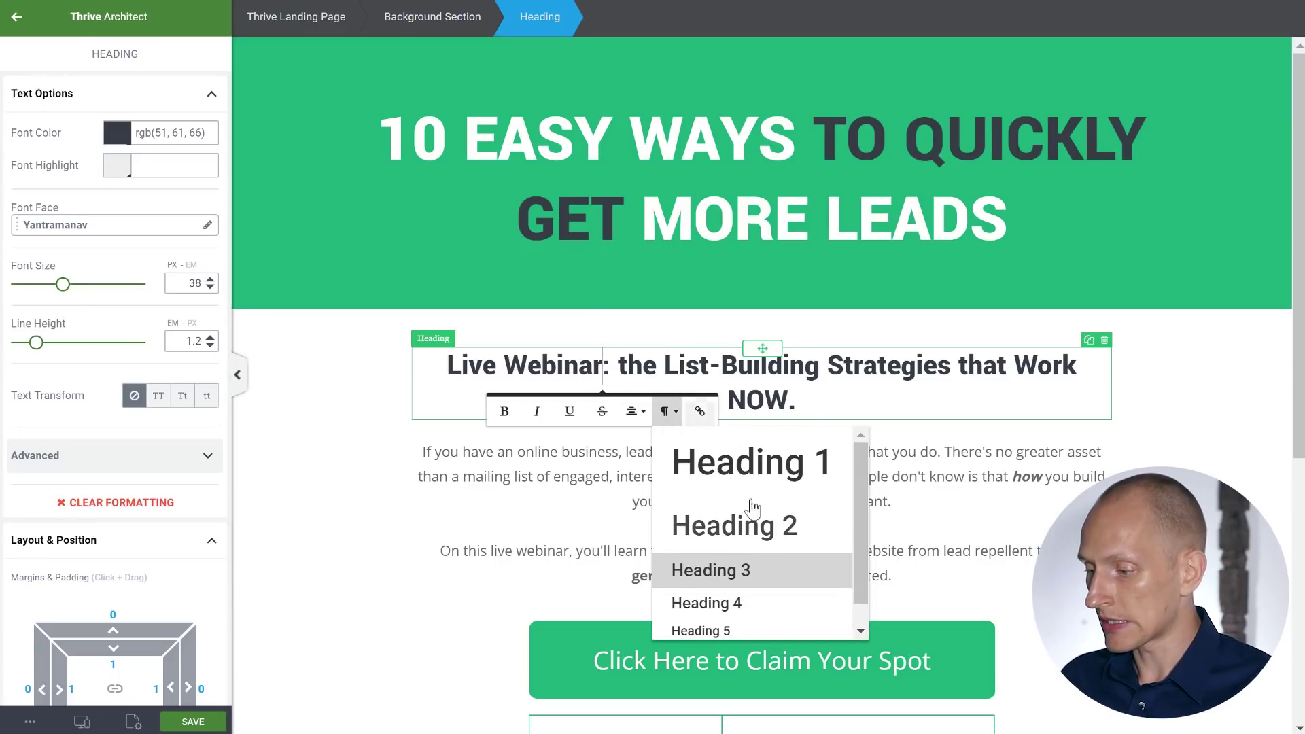
left_click(443, 382)
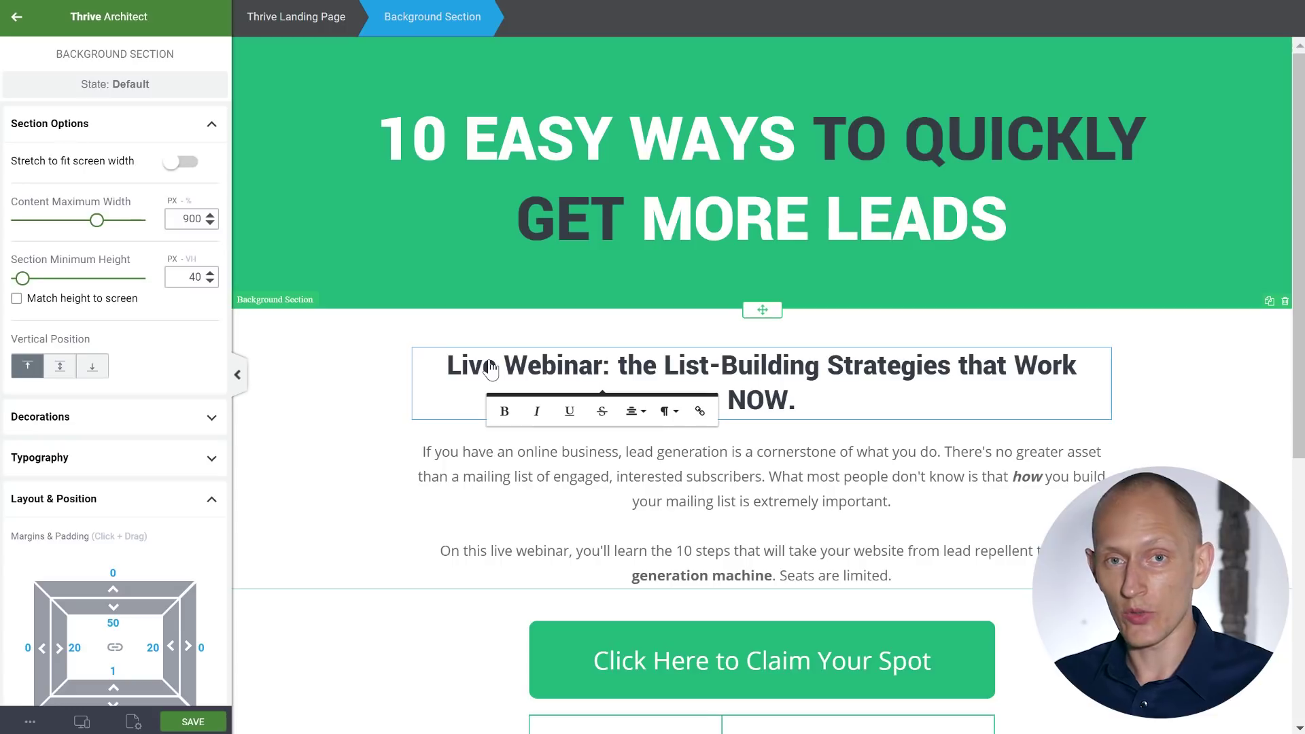
Step: Open Landing Page Settings from Page Setup and expand Landing Page Text Options
left_click(387, 460)
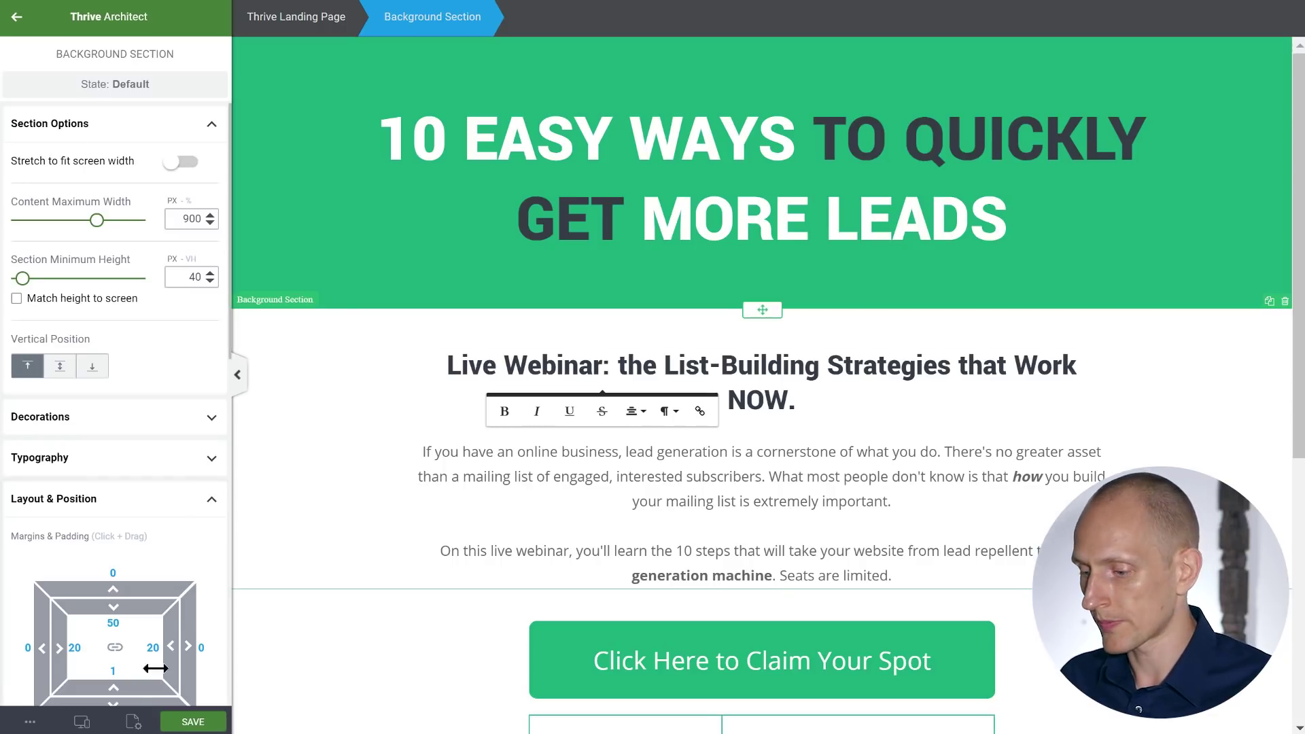
left_click(144, 725)
left_click(113, 127)
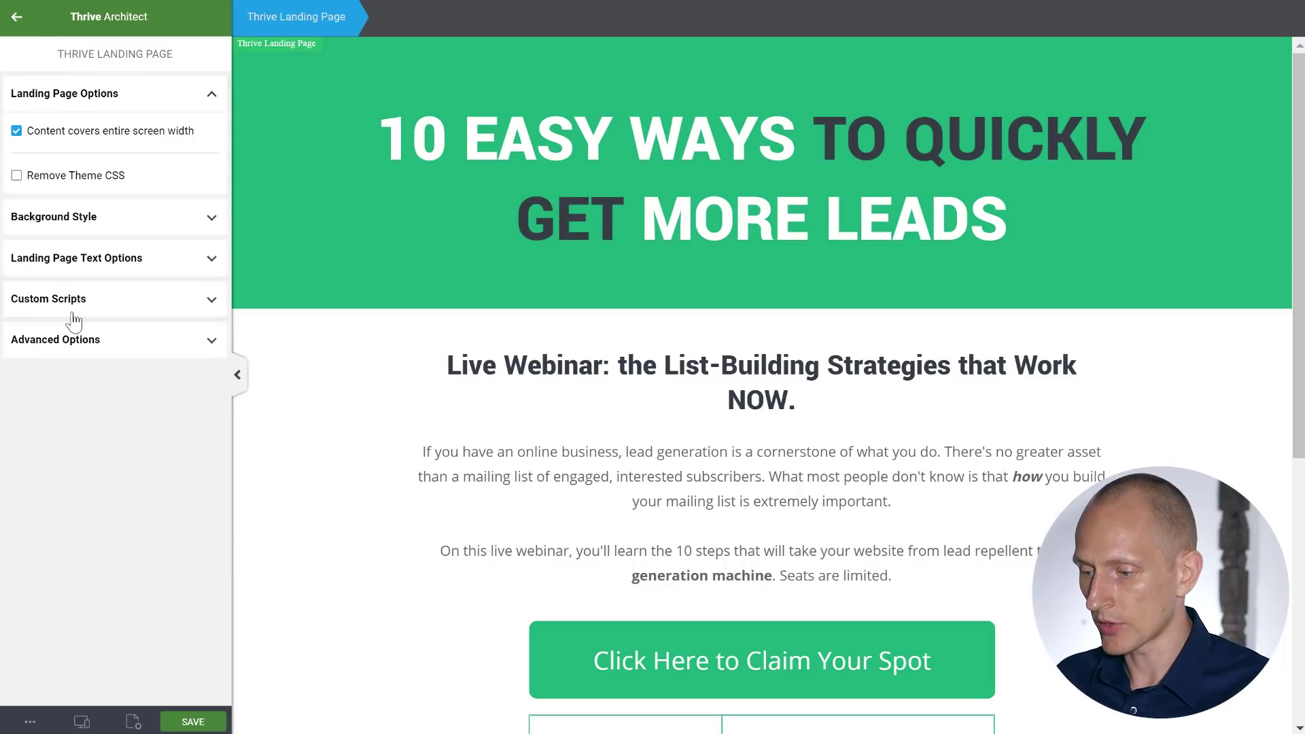
left_click(157, 264)
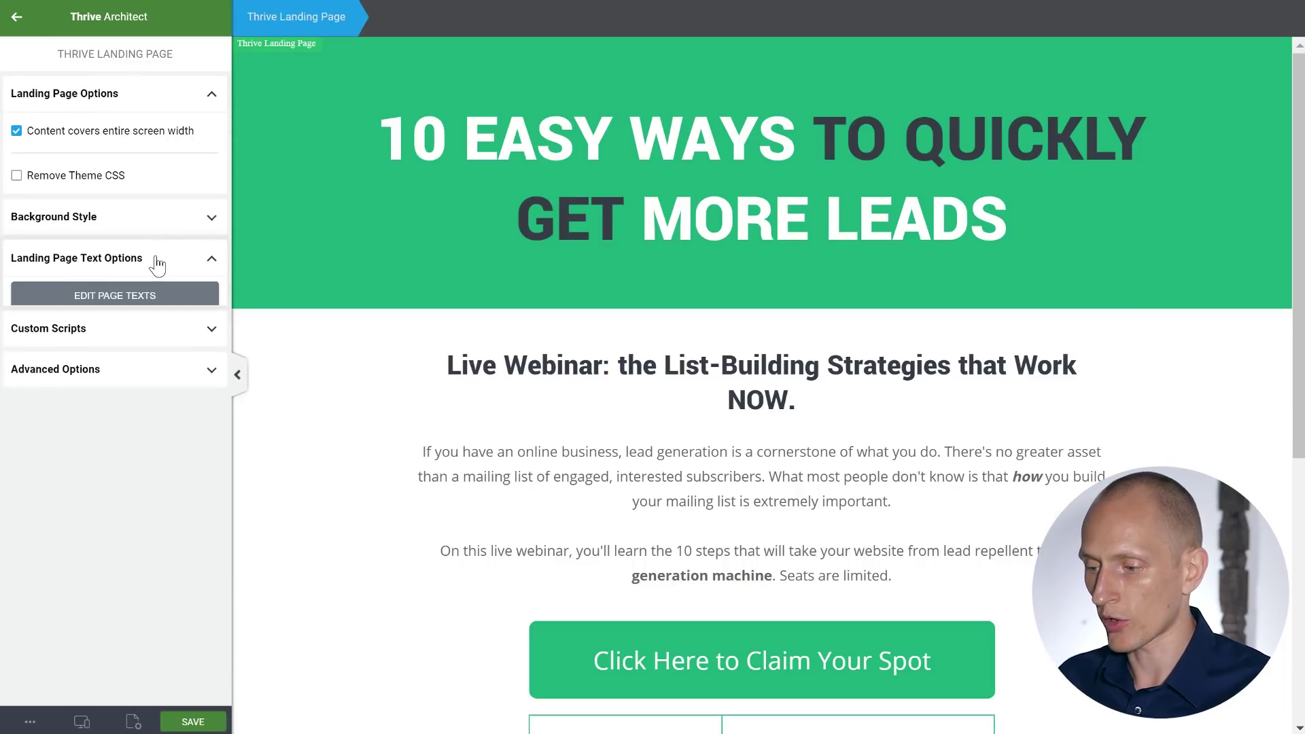
Step: In Edit Page Texts, review the H1, H3, link and paragraph samples, then select All Headings
left_click(101, 314)
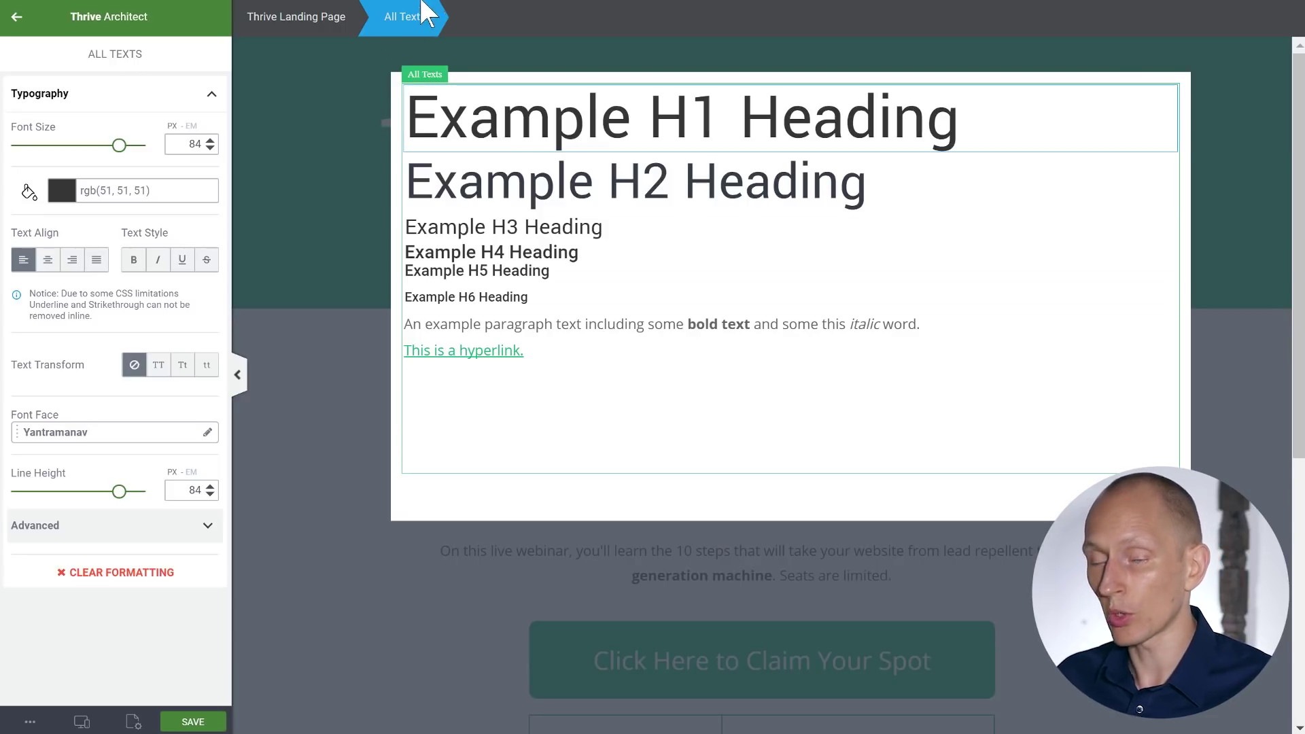
left_click(607, 119)
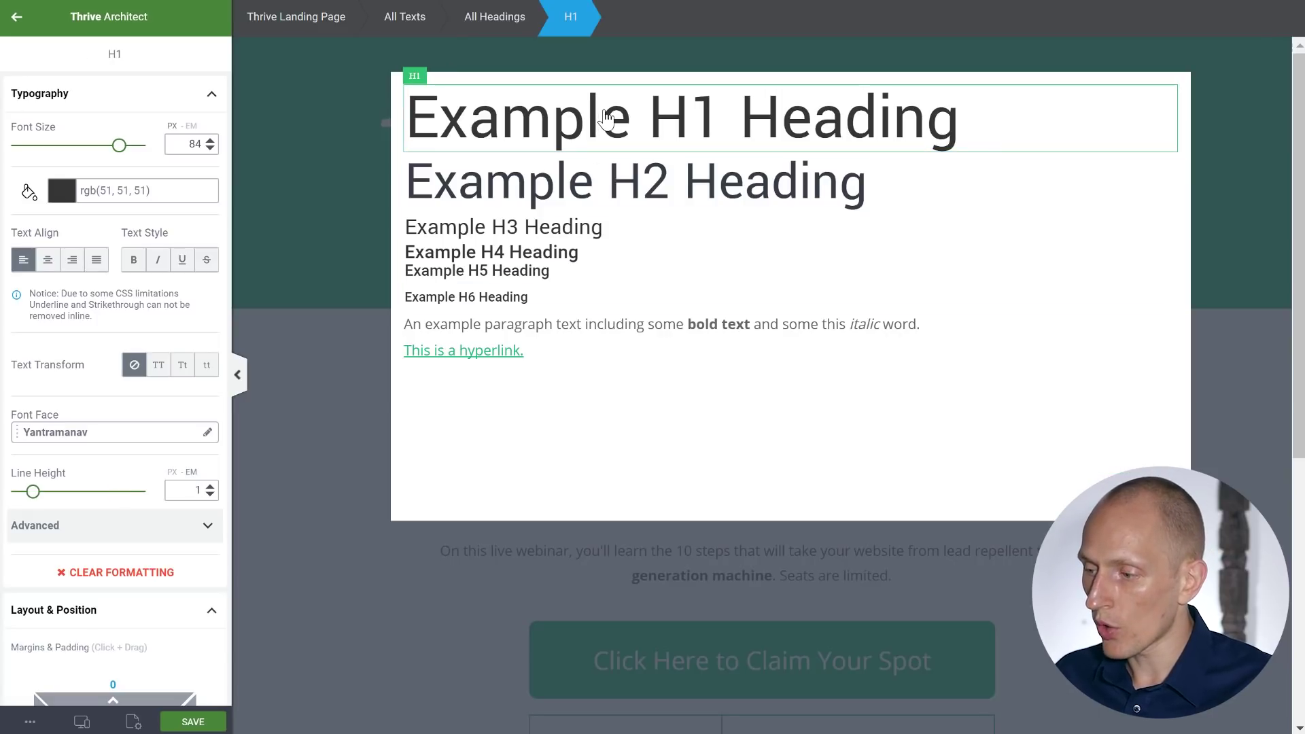
left_click(519, 211)
left_click(501, 33)
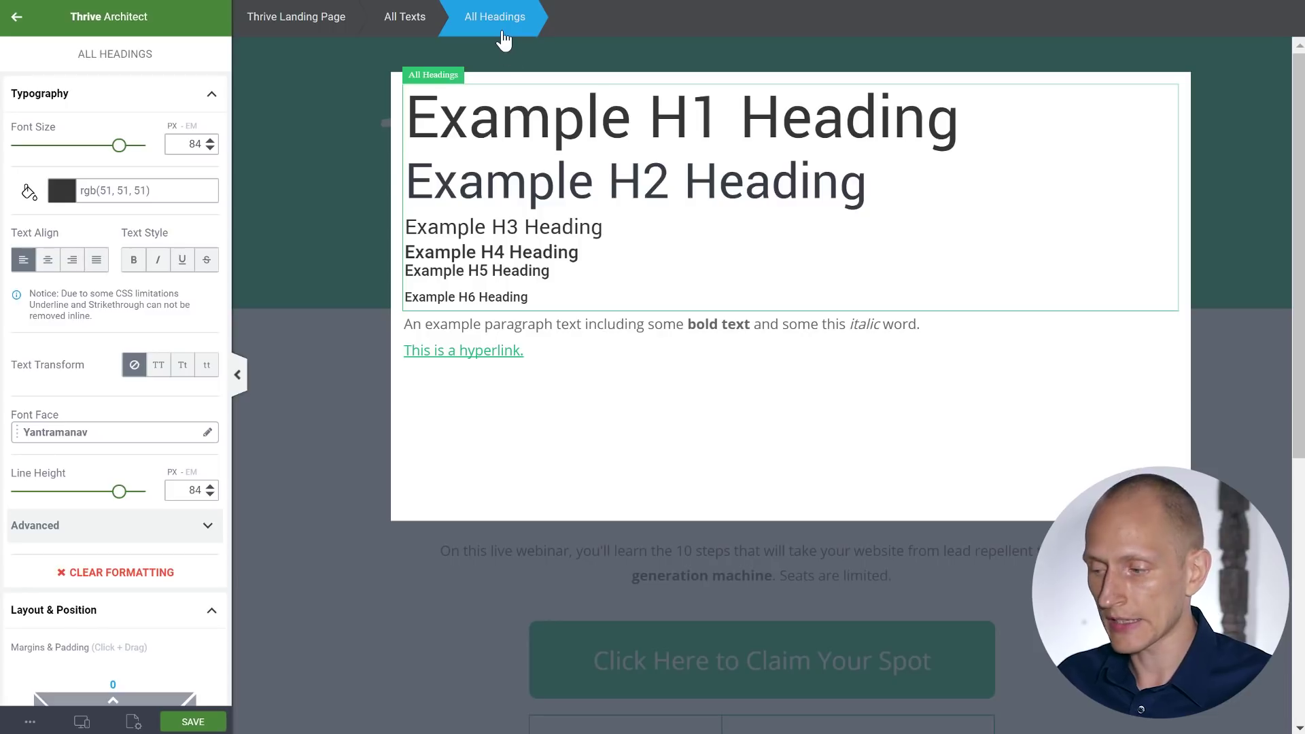
left_click(634, 342)
left_click(637, 336)
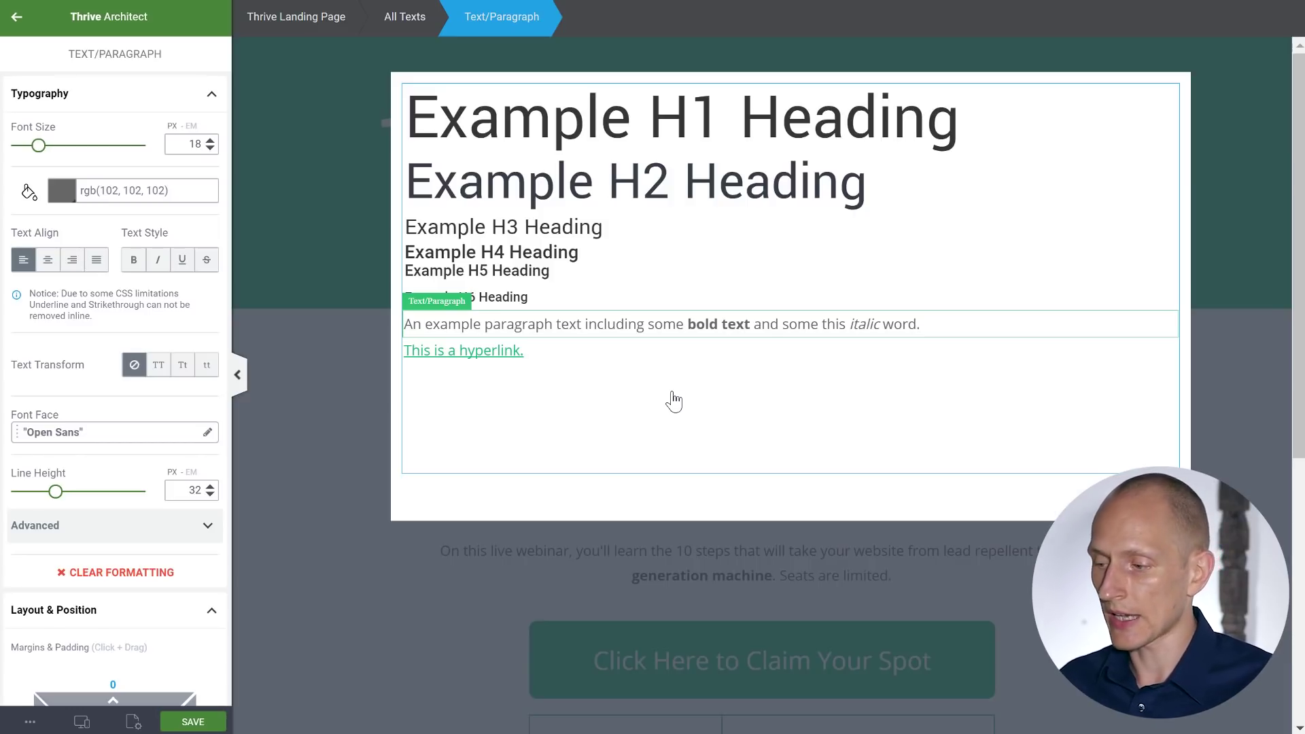
left_click(734, 130)
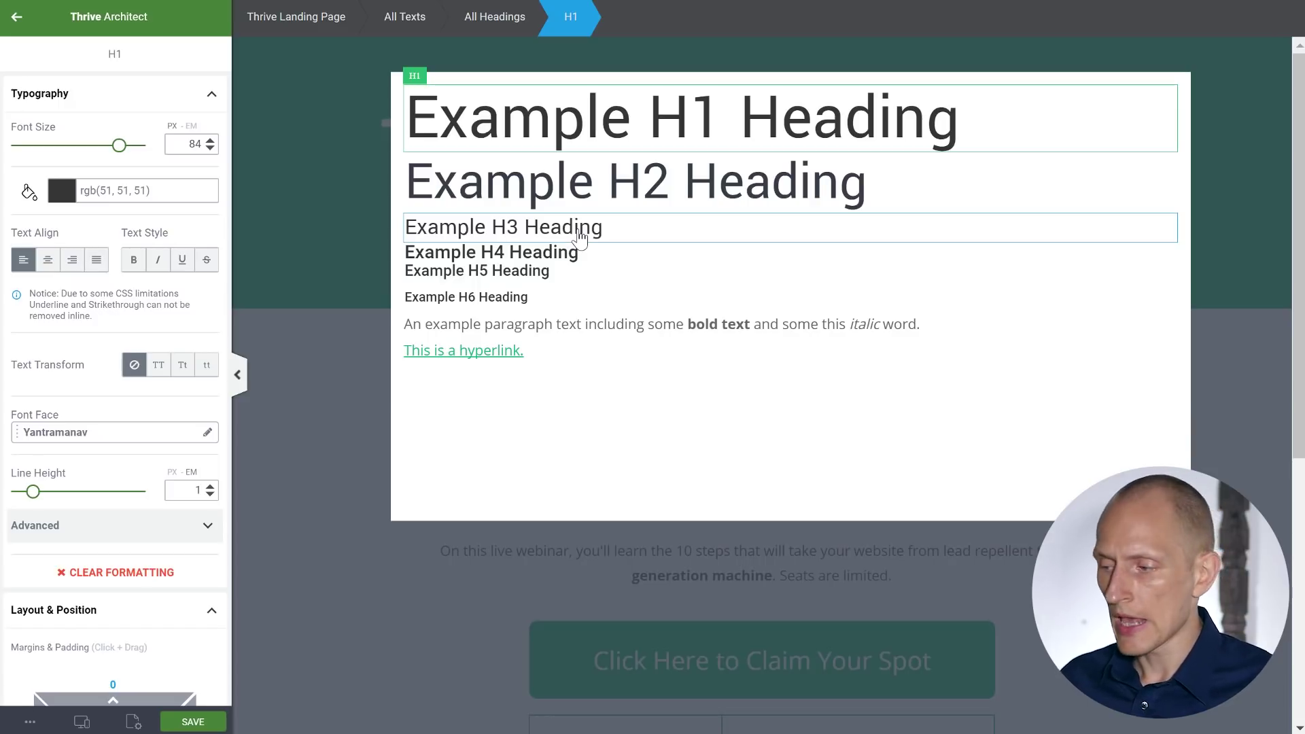
left_click(518, 21)
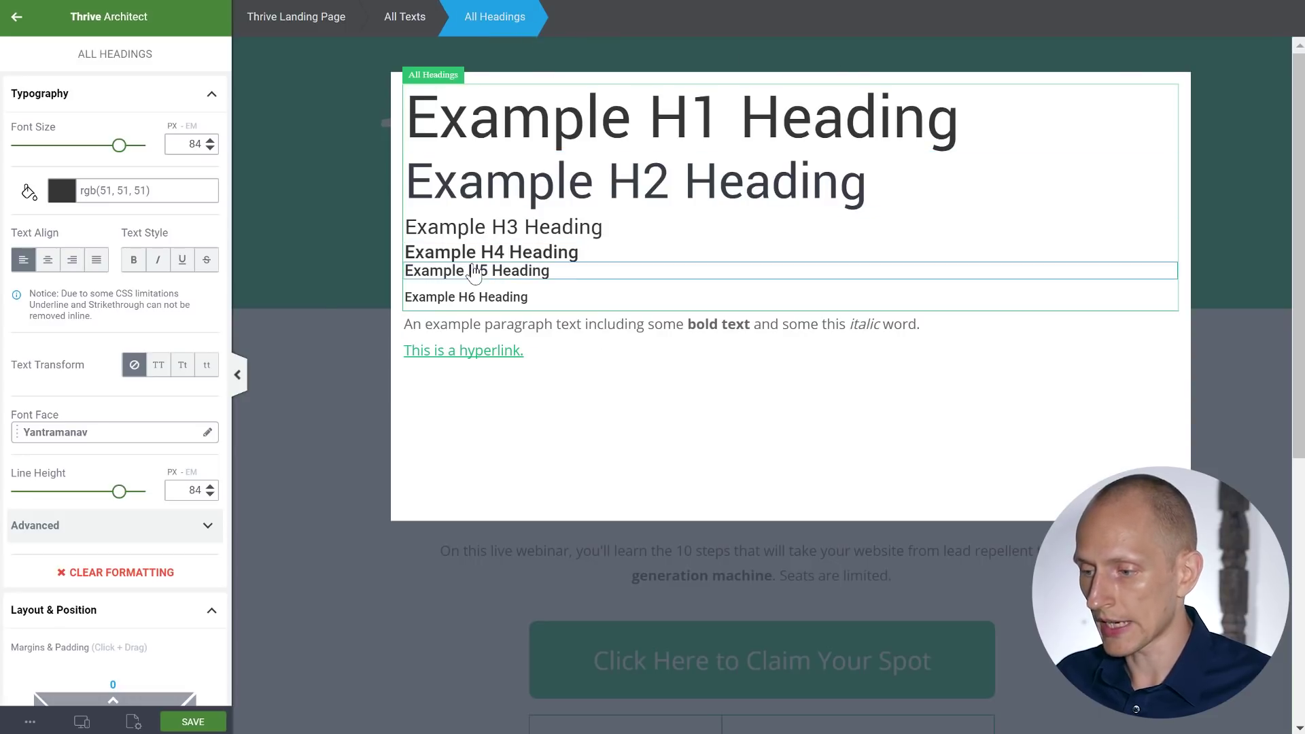
Step: Set the All Headings font face to the Google font Pacifico
left_click(105, 433)
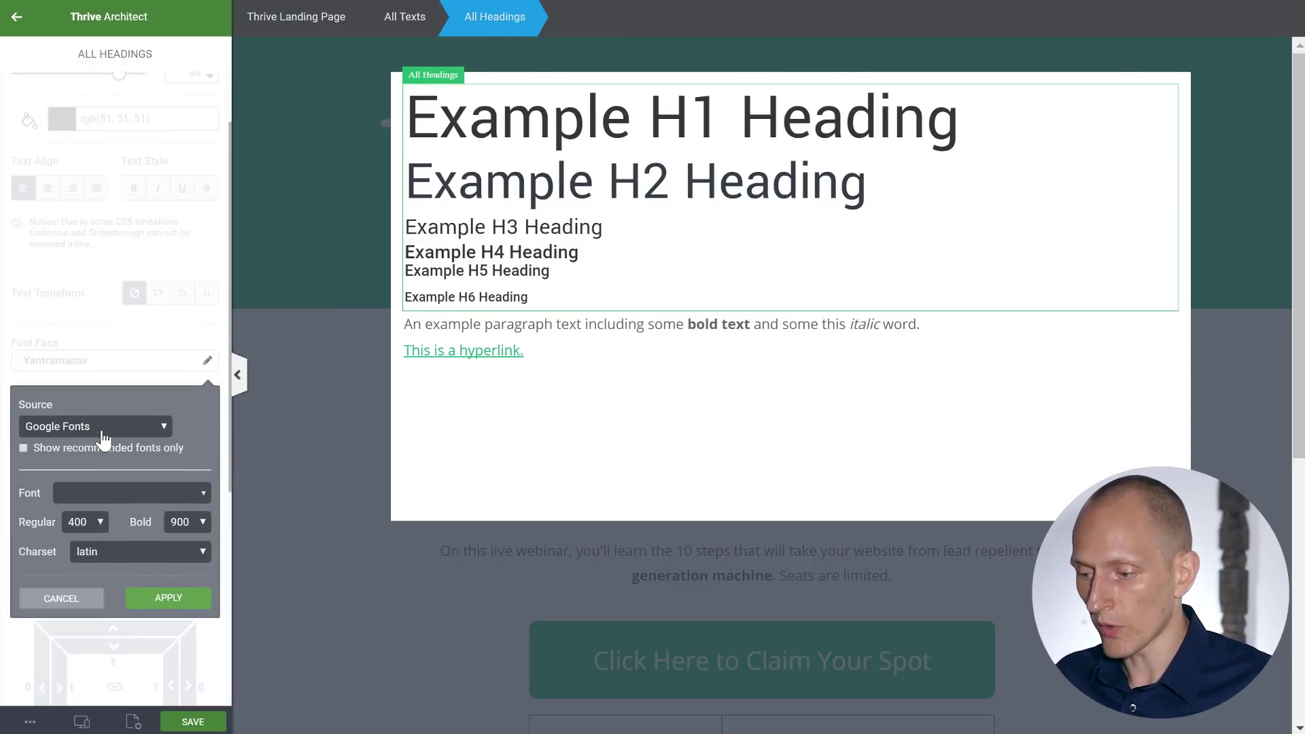
left_click(91, 495)
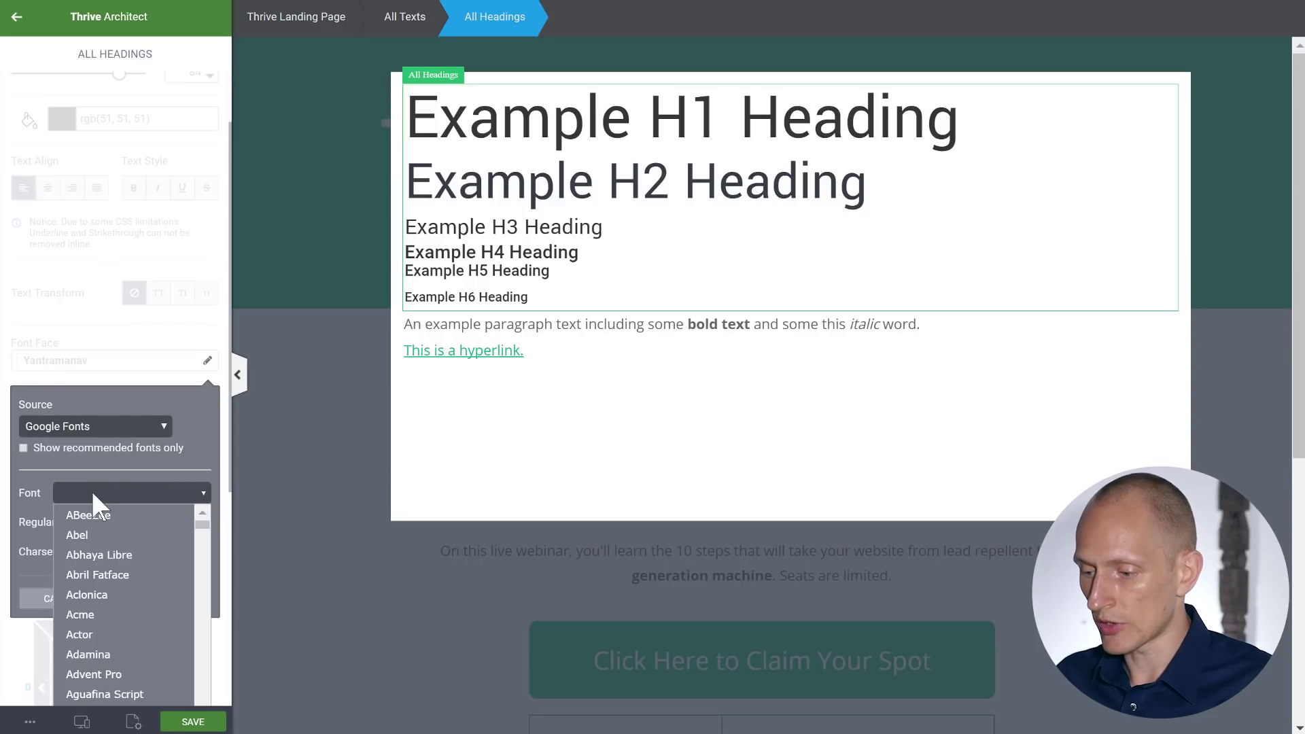
type("pac")
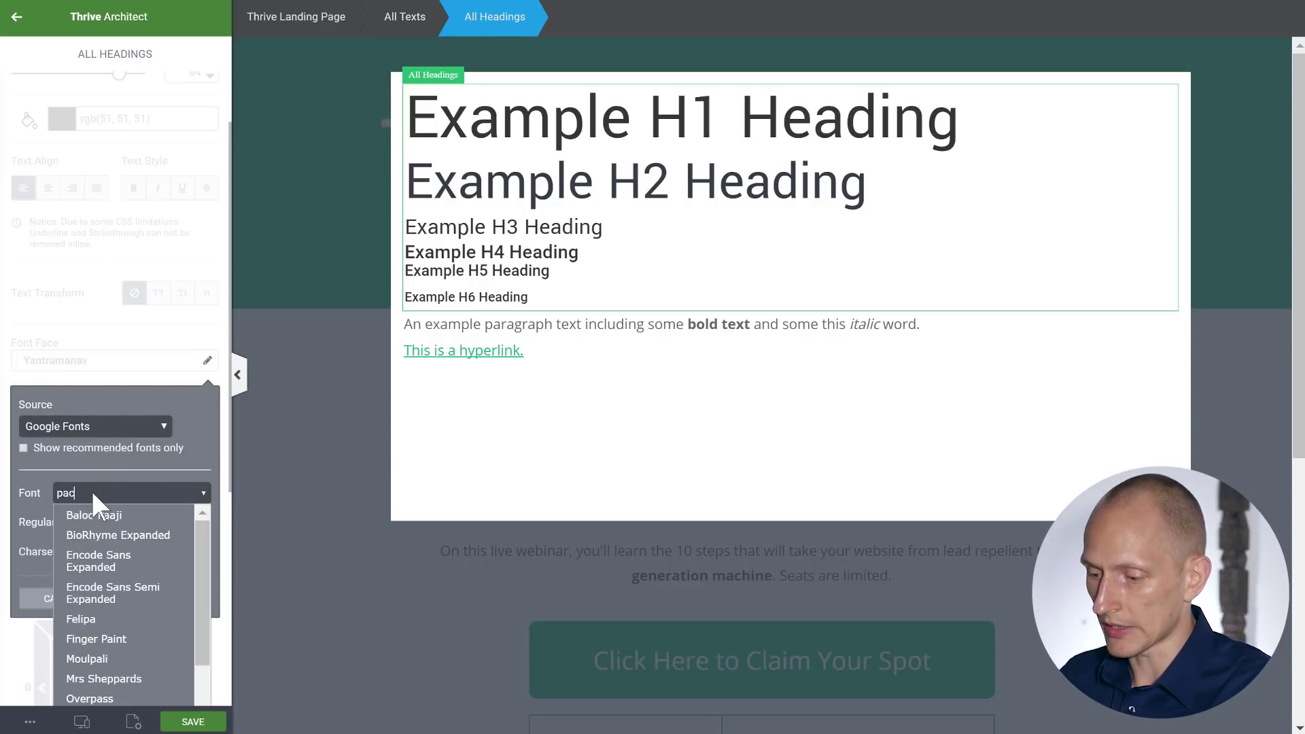
left_click(85, 515)
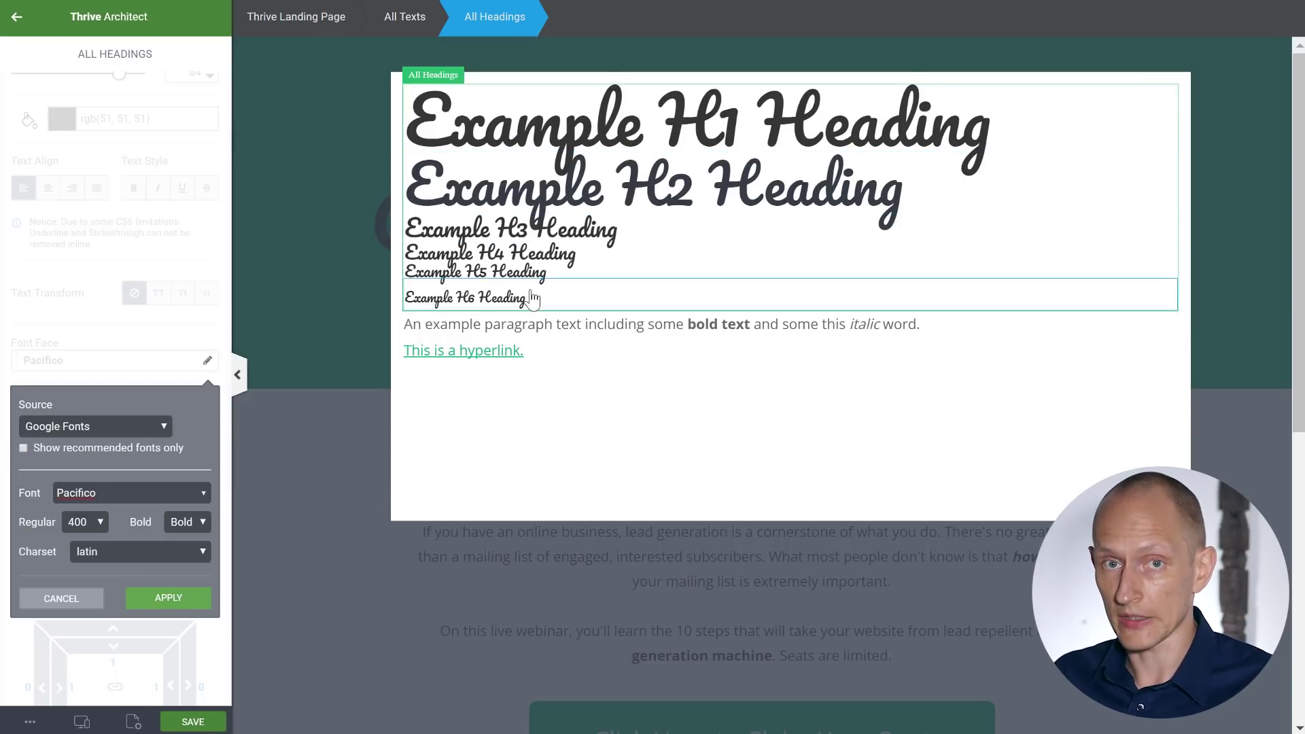
left_click(178, 599)
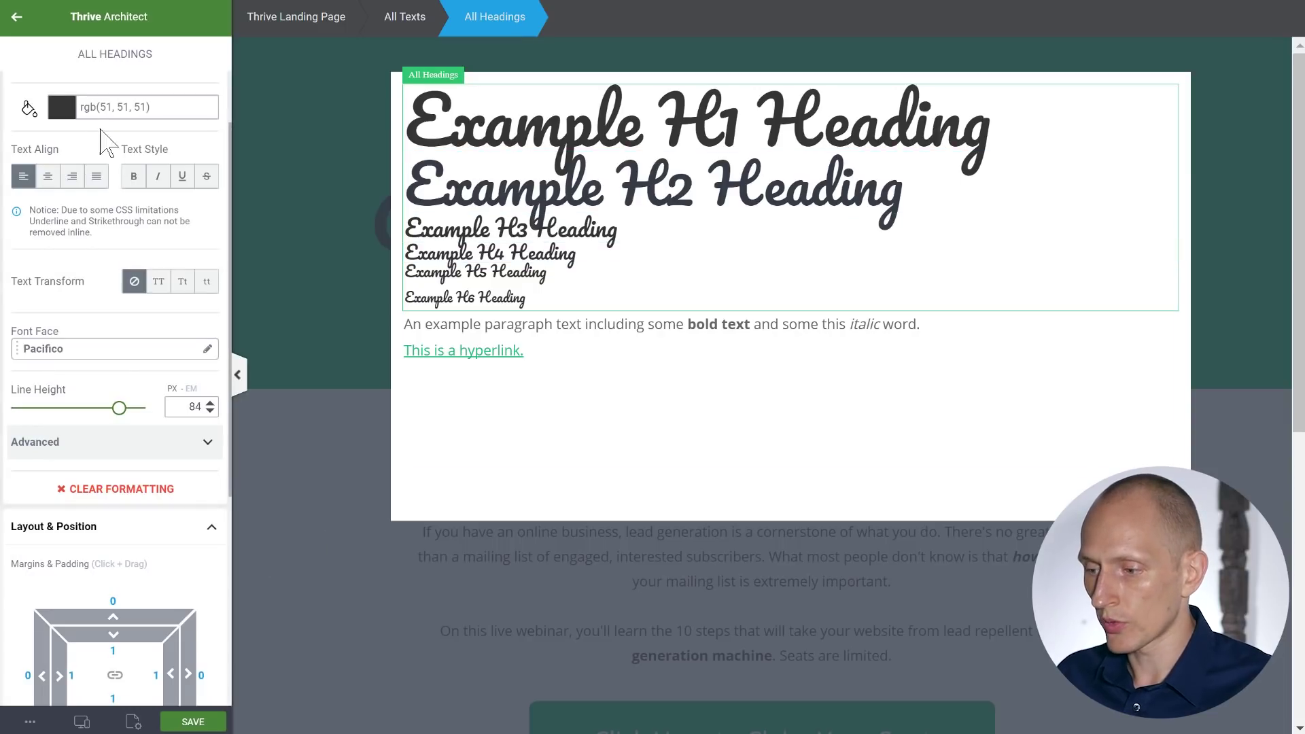
Step: Colour all headings dark grey rgb(61, 61, 61)
left_click(61, 107)
left_click(29, 228)
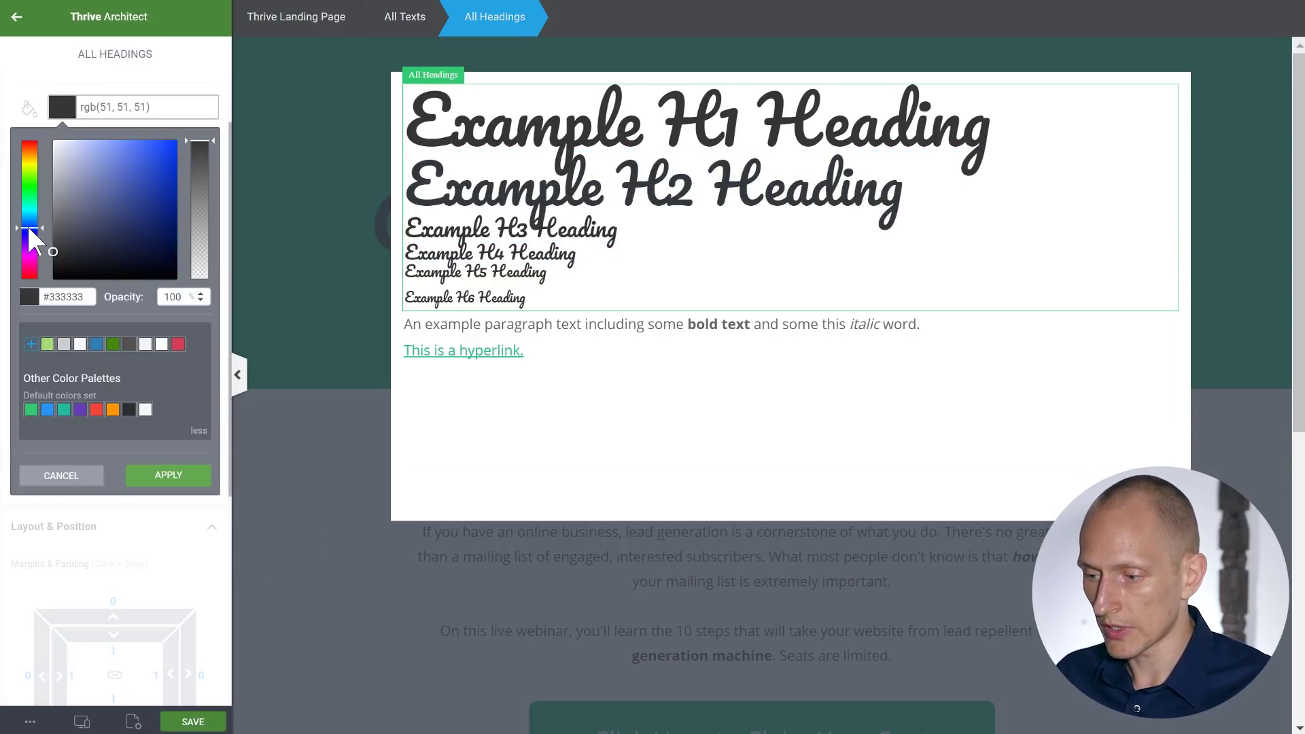
left_click_drag(133, 204, 147, 182)
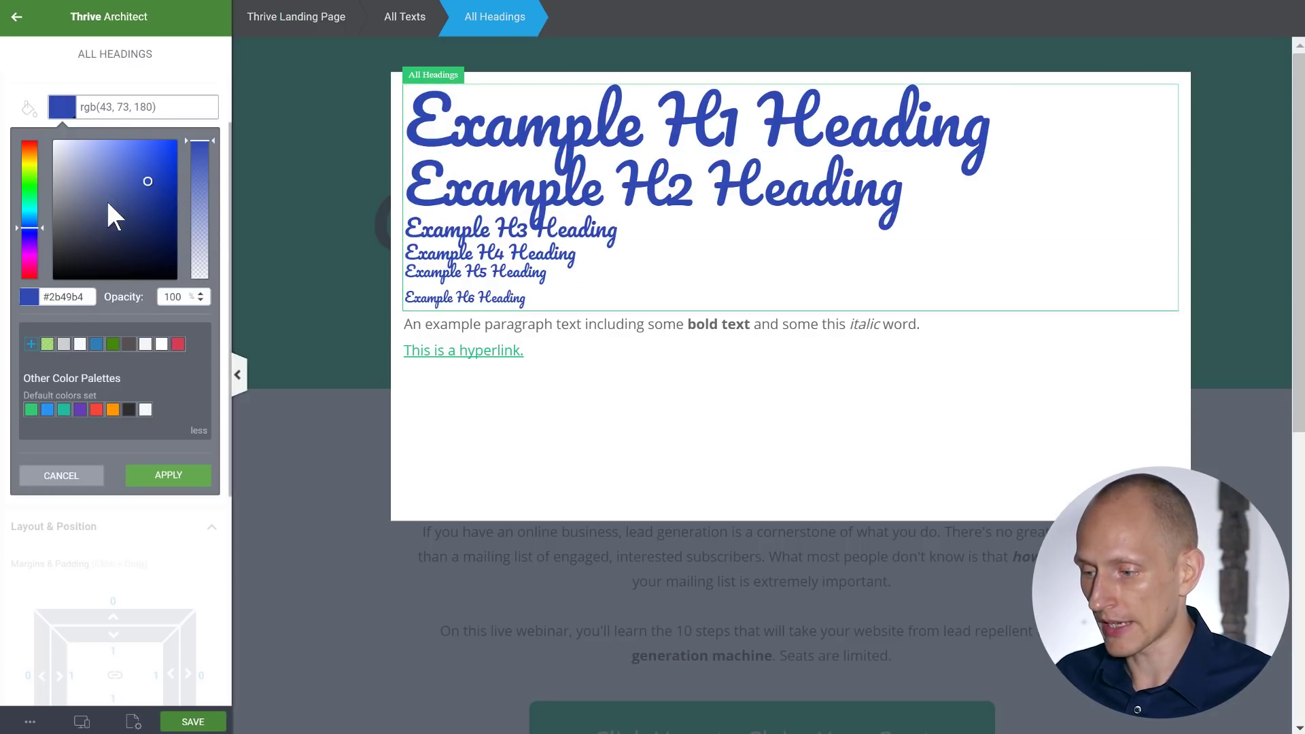
mouse_move(108, 214)
left_mouse_down()
mouse_move(44, 214)
mouse_move(26, 246)
left_mouse_up()
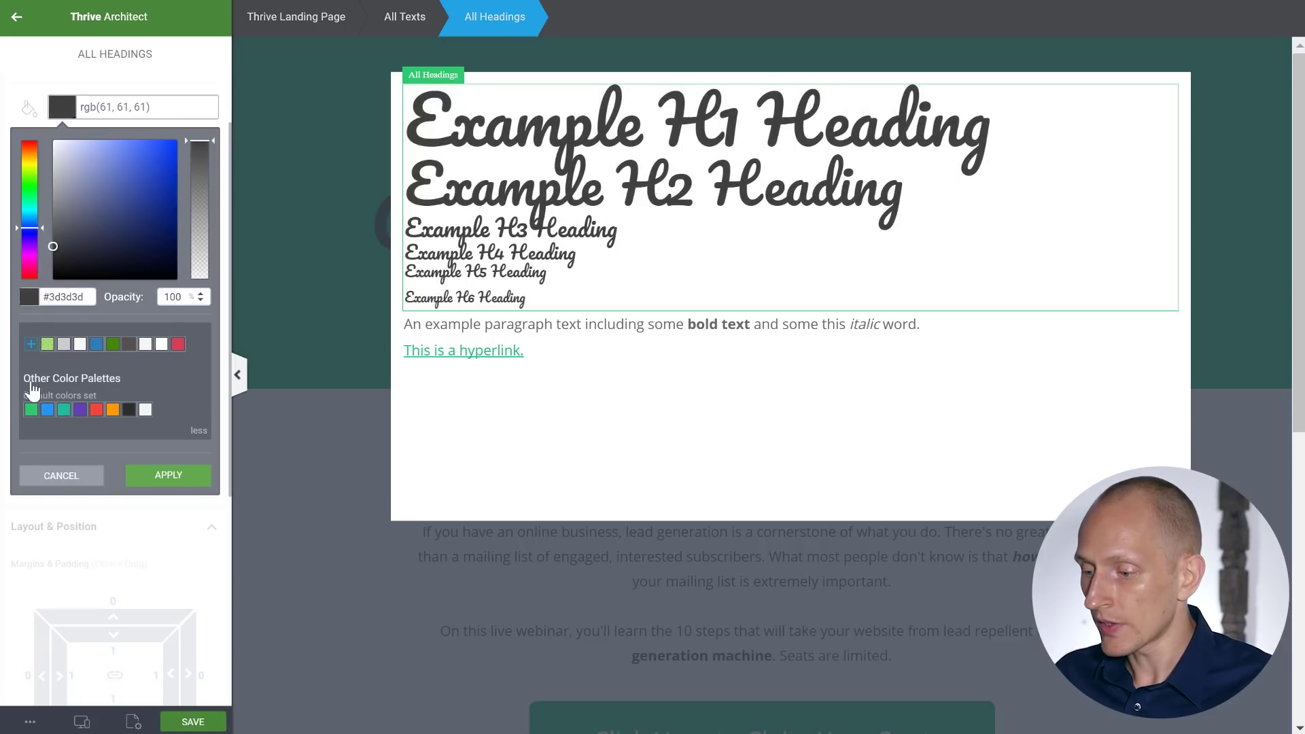
left_click(175, 476)
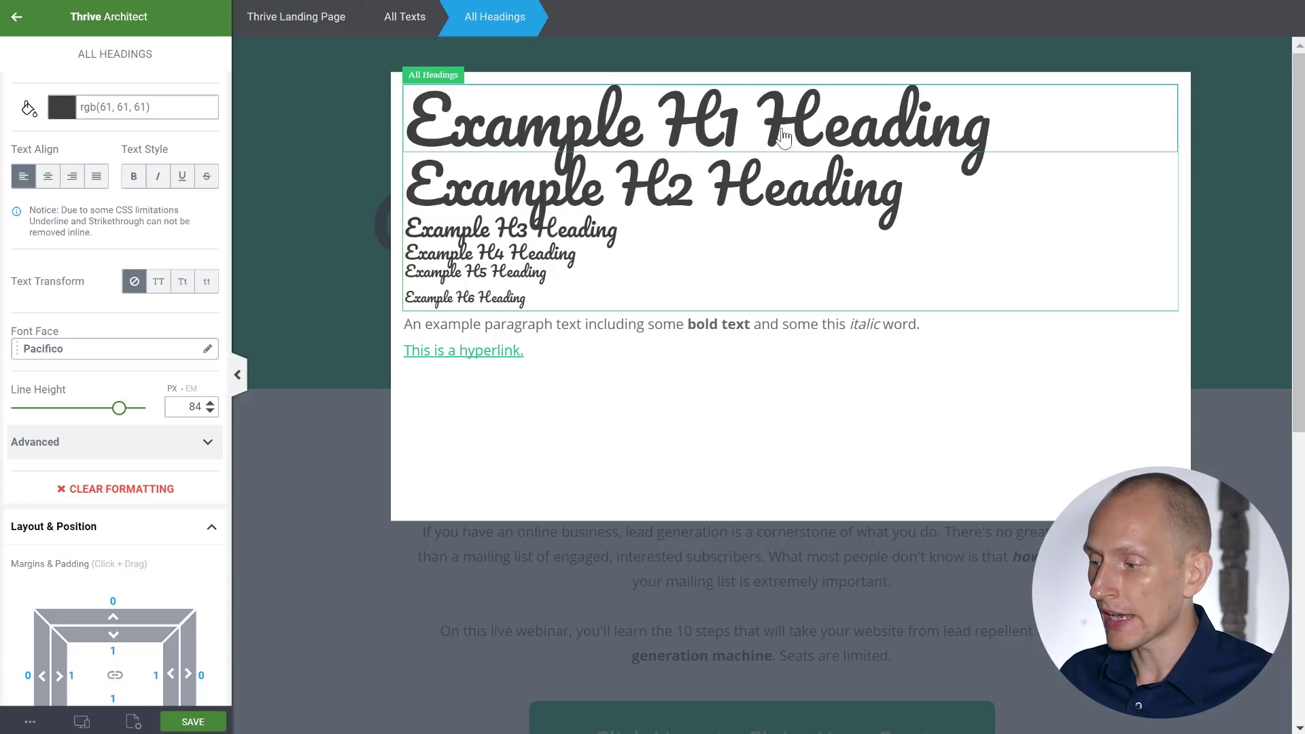
Step: Enlarge H2 to 74 px and H3 to 54 px, then close the text styles editor
left_click(797, 194)
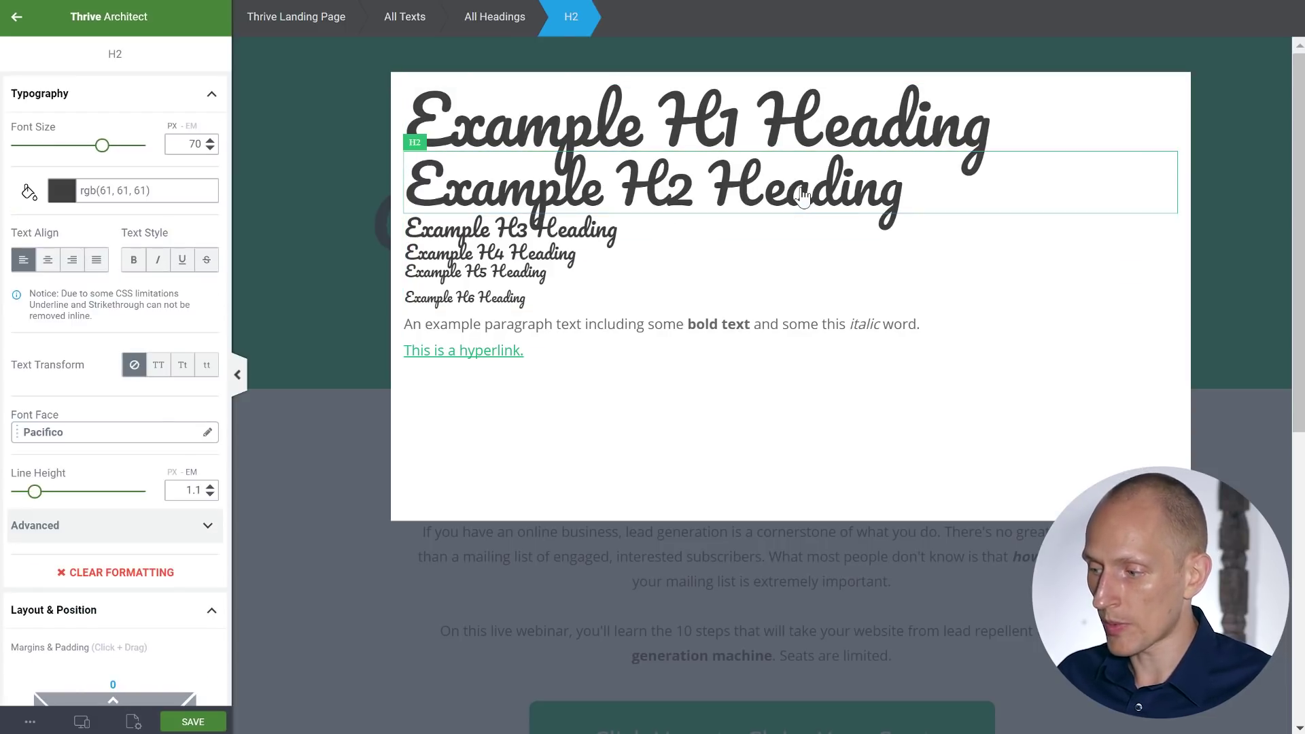
left_click_drag(106, 139, 84, 153)
left_click(489, 236)
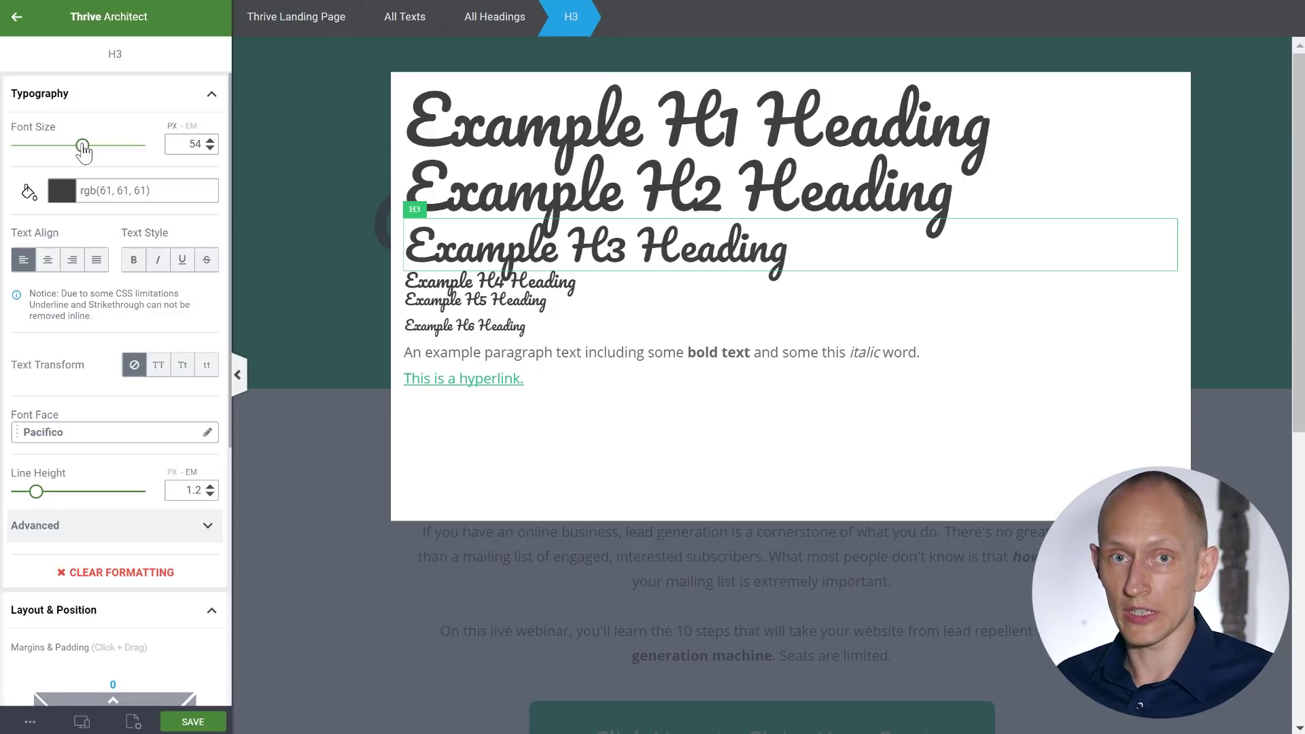
left_click(296, 16)
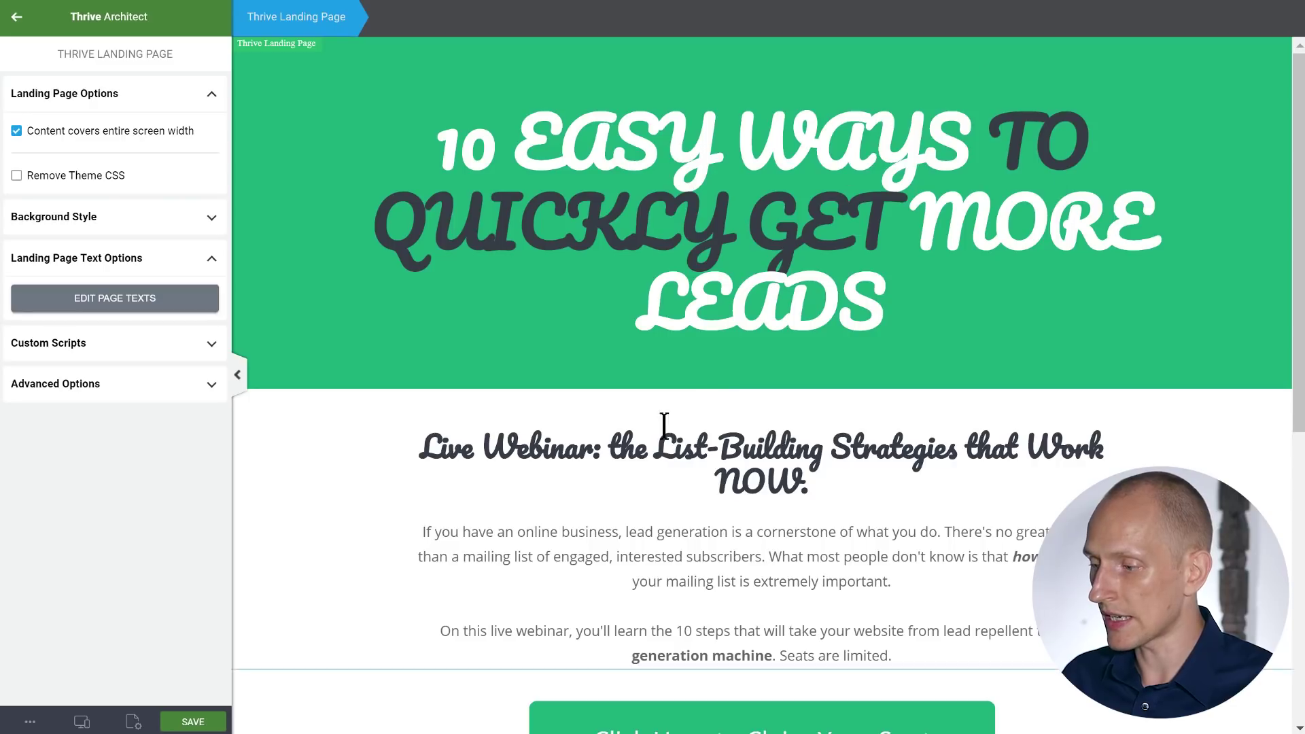
scroll(501, 251, "down", 8)
Step: Add a Heading element below the first intro paragraph and give it a heading format
scroll(501, 255, "up", 8)
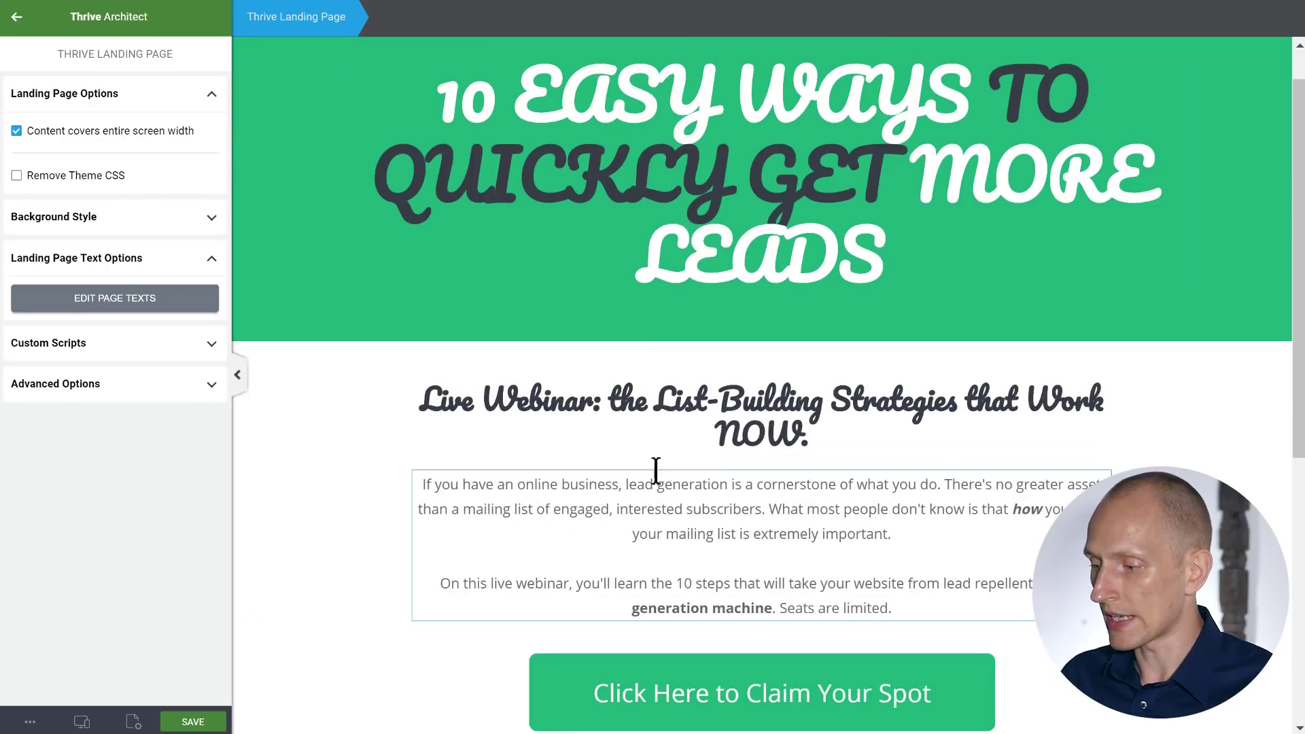
left_click(18, 30)
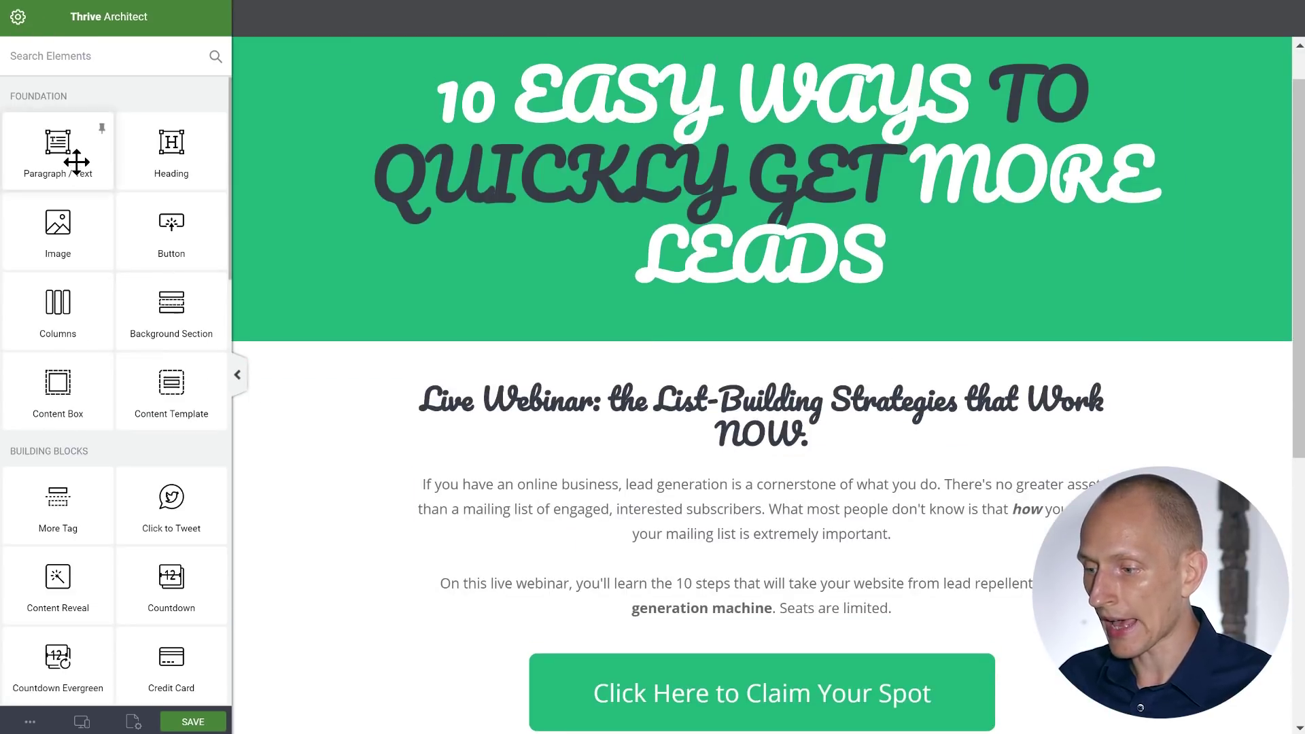
left_click_drag(73, 157, 802, 537)
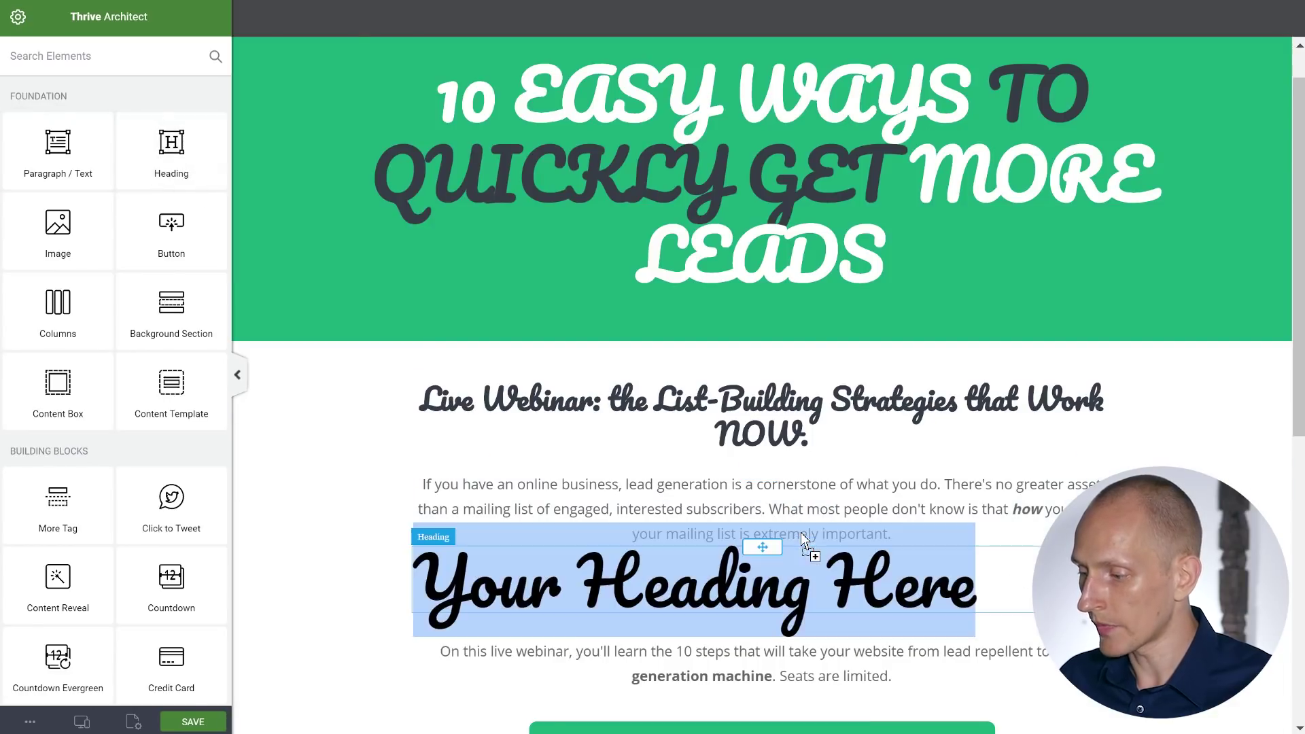
left_click(754, 669)
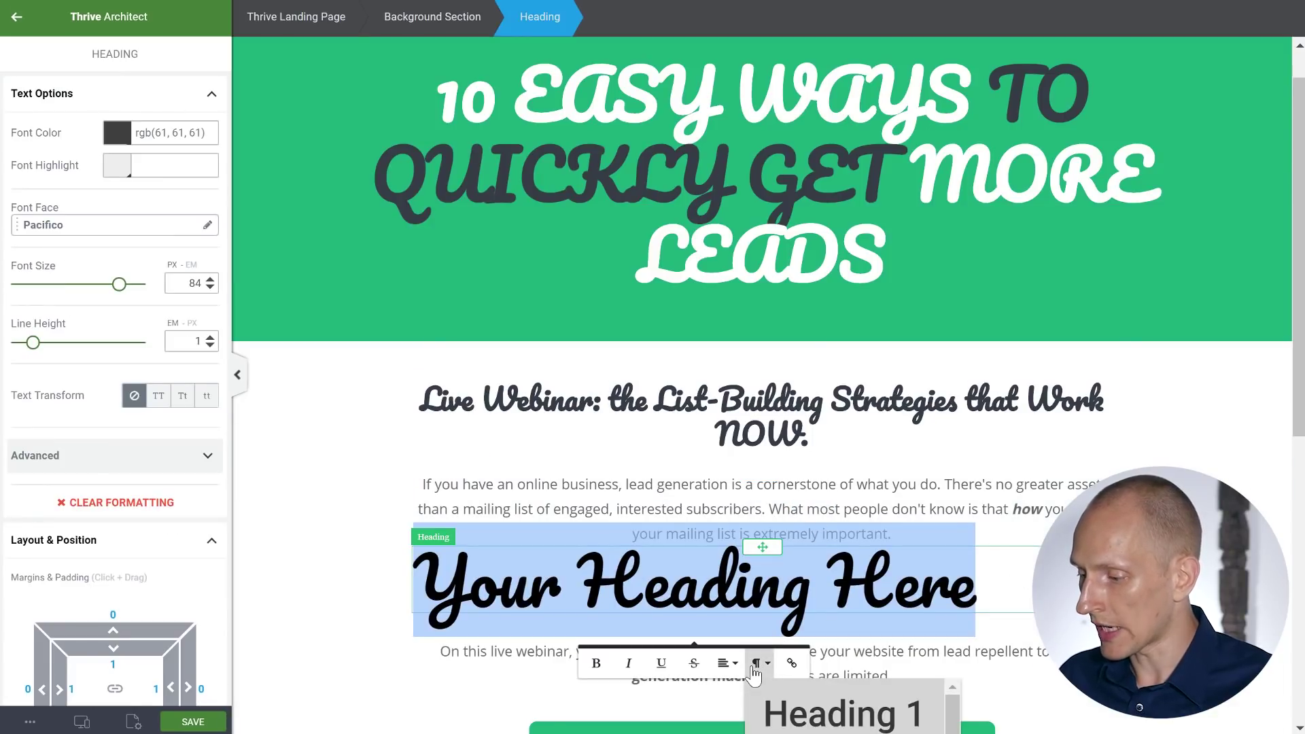
left_click(851, 709)
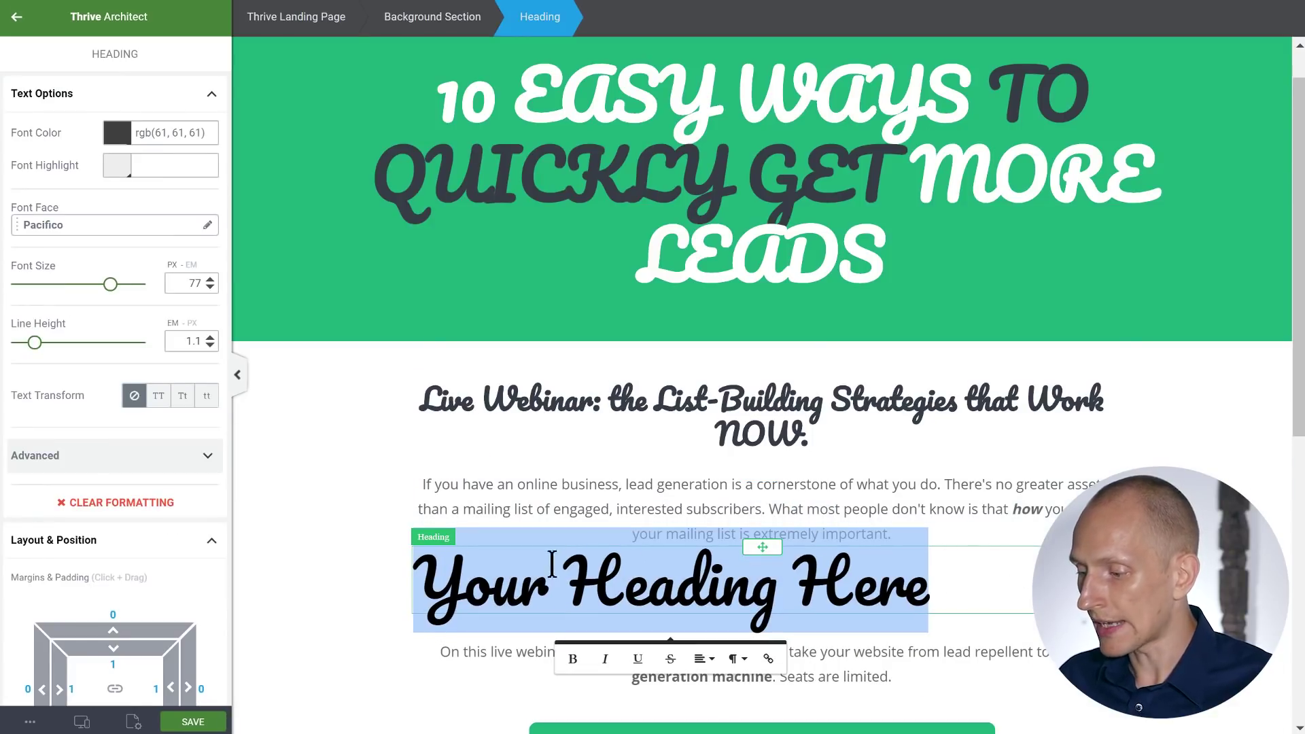
Step: Select the word 'Heading' in the new heading, then reopen the landing page settings
left_click(392, 603)
left_click(615, 590)
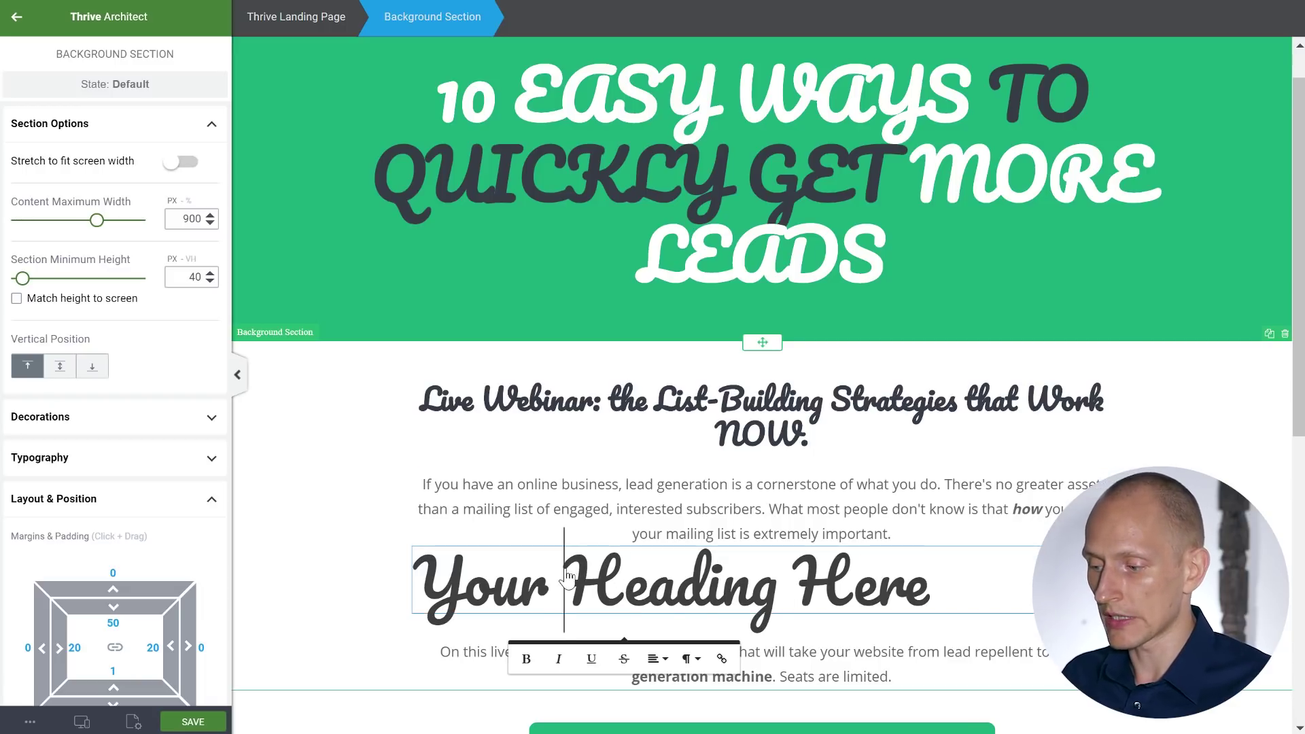
left_click_drag(566, 581, 775, 591)
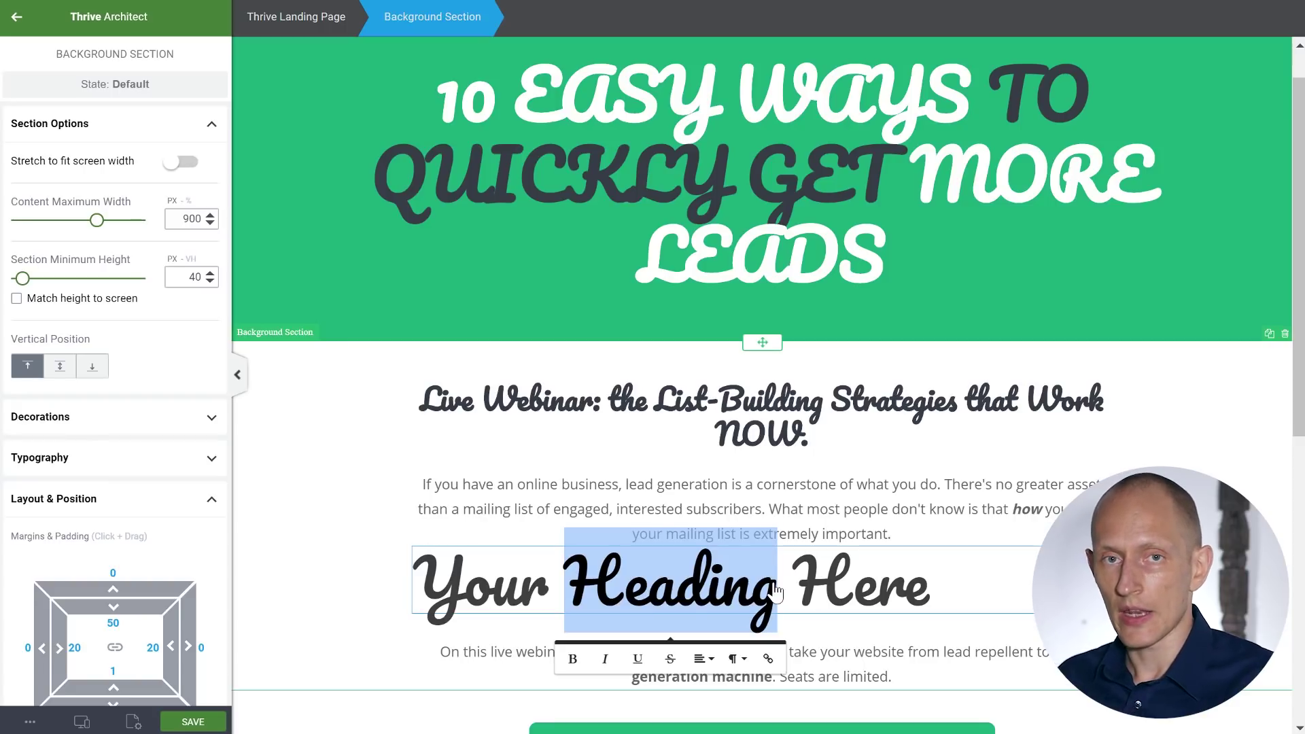
left_click(531, 559)
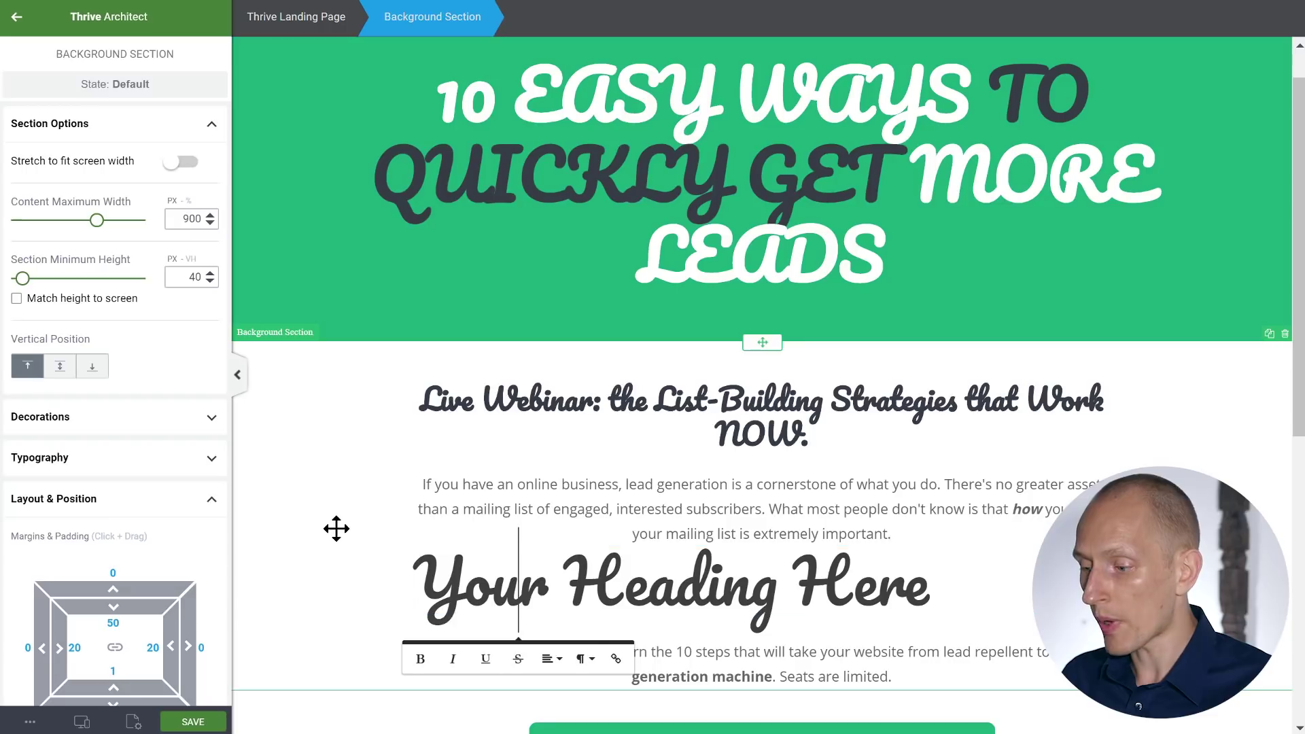
left_click(335, 528)
left_click(133, 721)
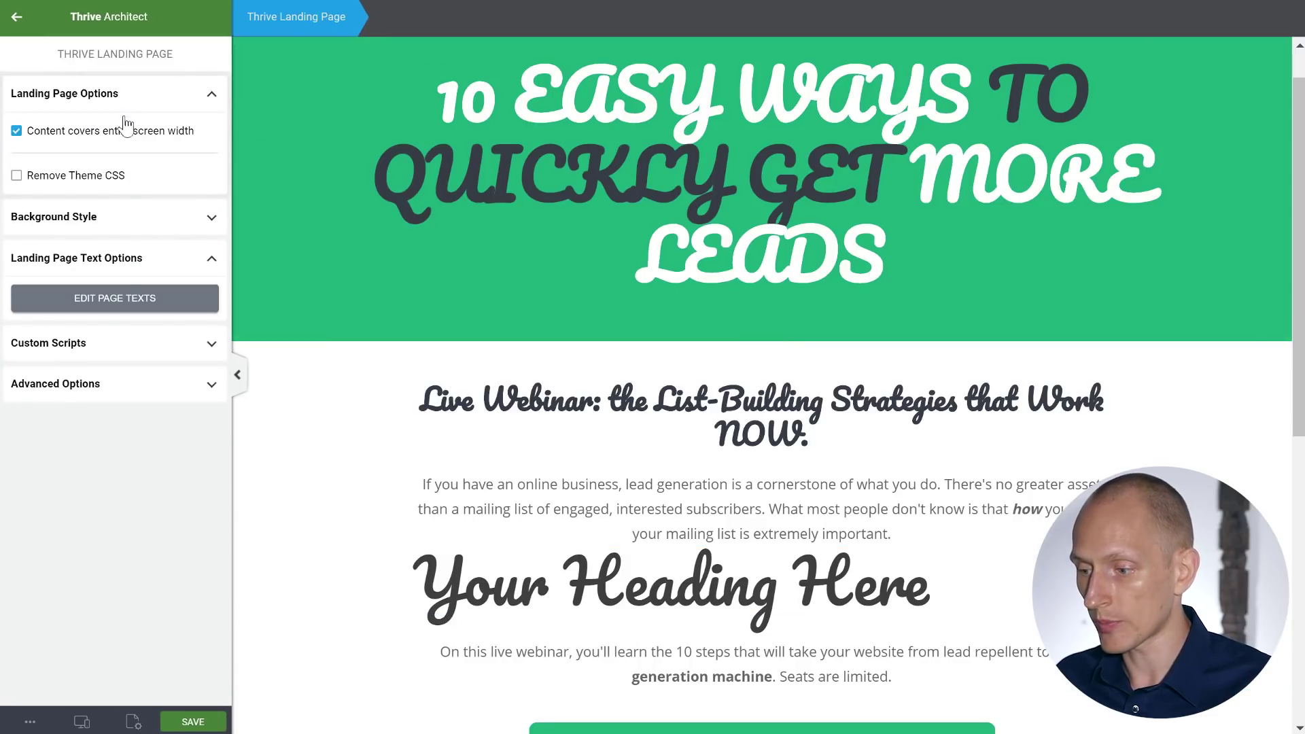
Step: In Edit Page Texts, centre-align All Headings and select the H2 sample
left_click(108, 299)
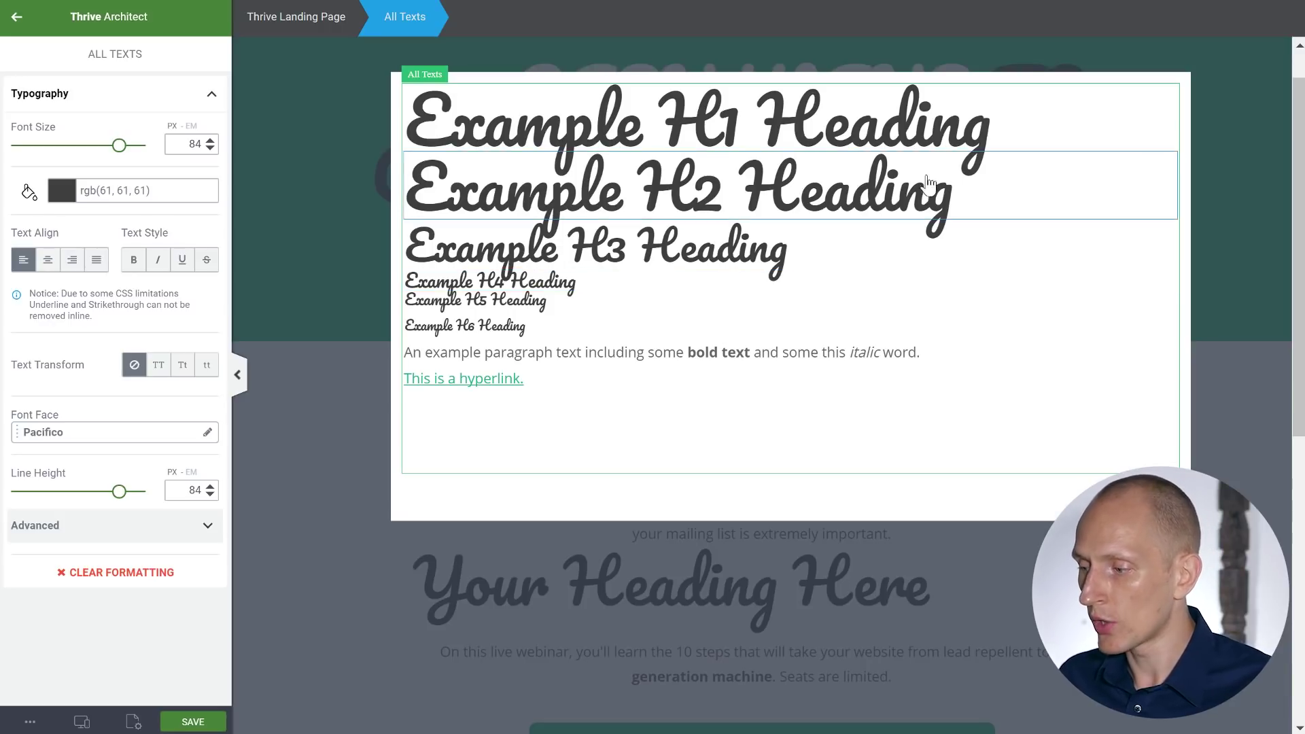
left_click(626, 218)
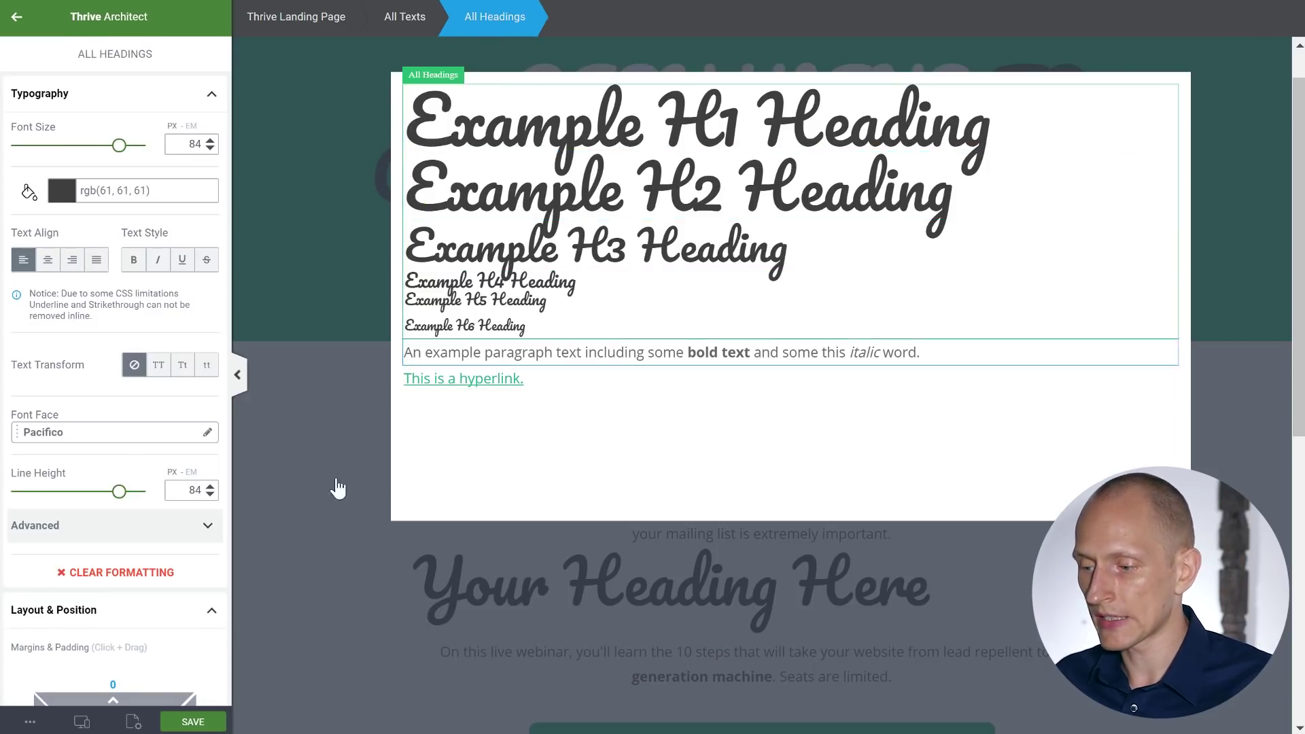
left_click(49, 261)
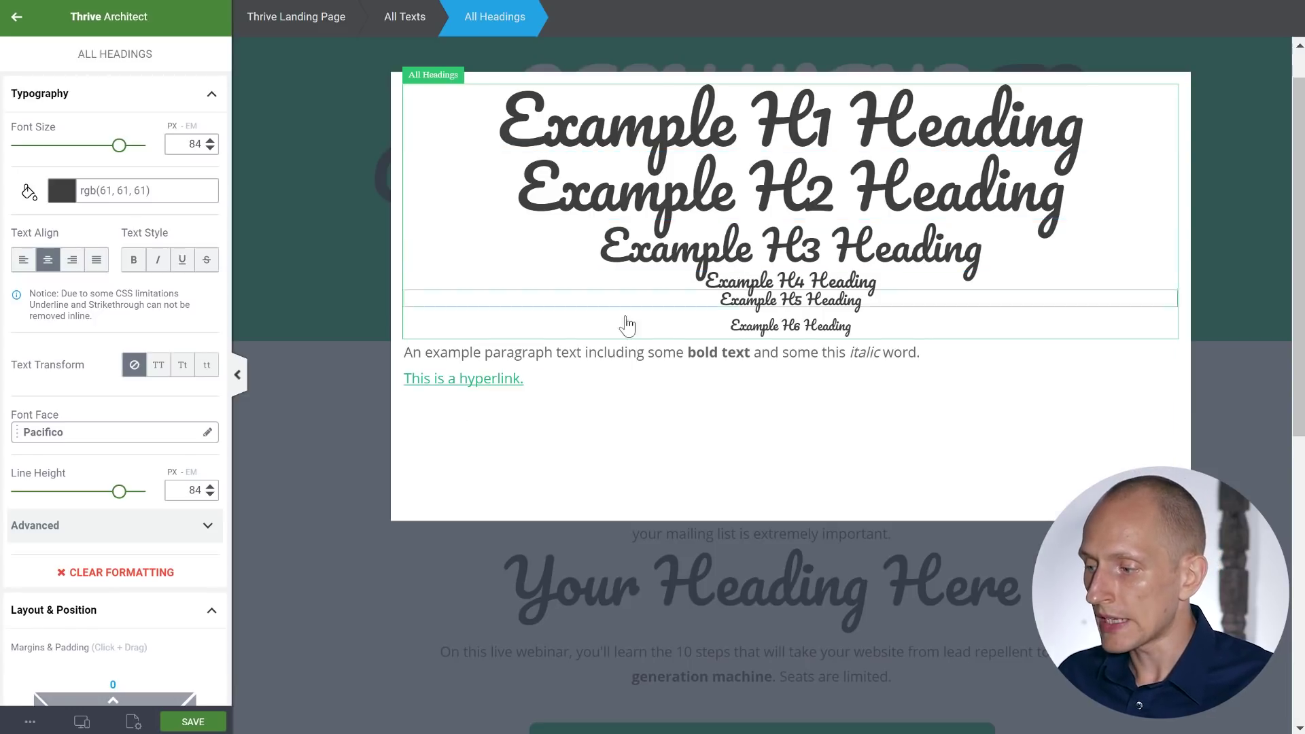
left_click(711, 202)
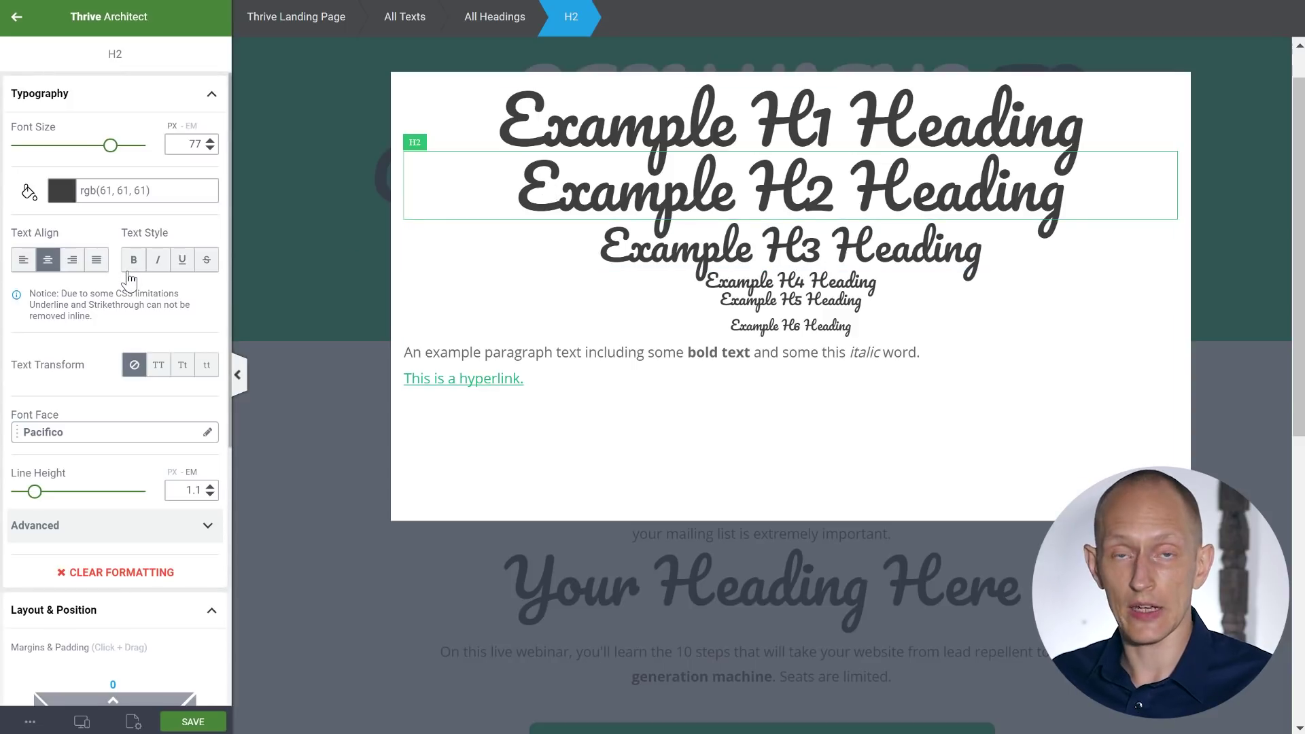
Step: Give the H2 style a 1 px grey bottom border
scroll(130, 278, "down", 5)
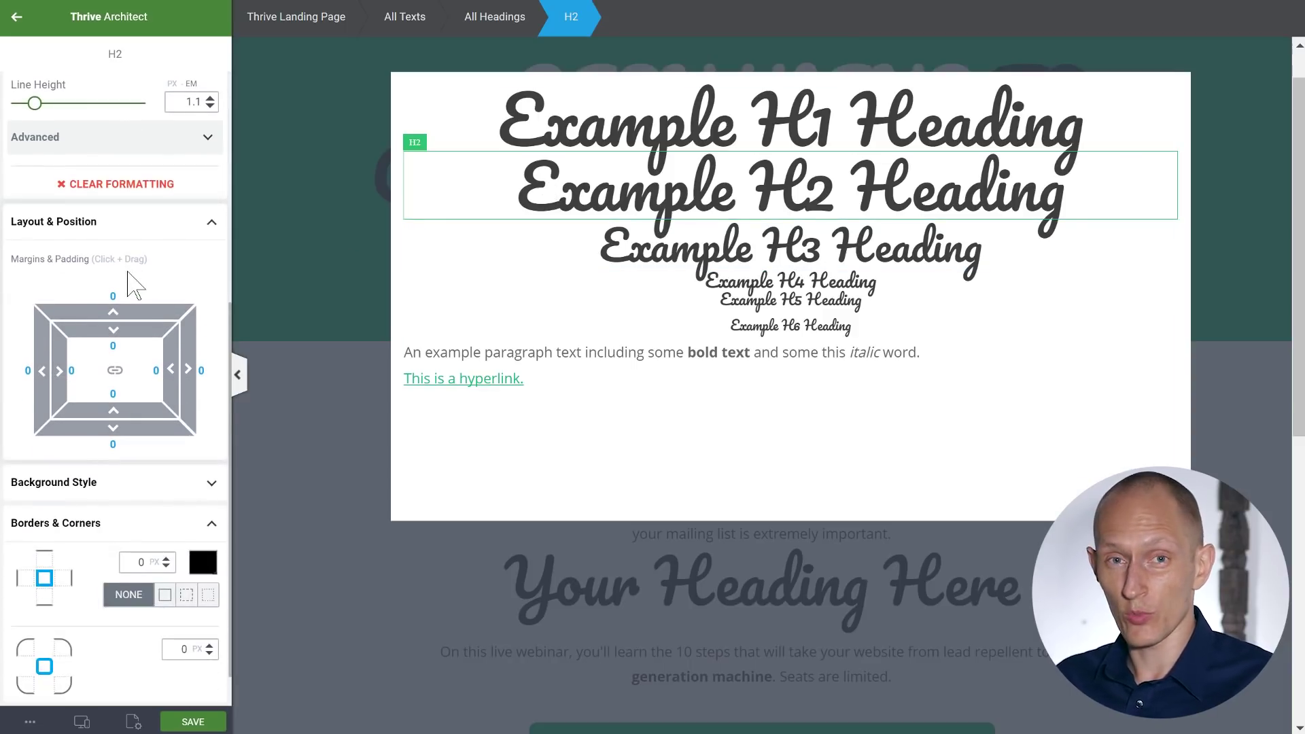
scroll(129, 275, "down", 1)
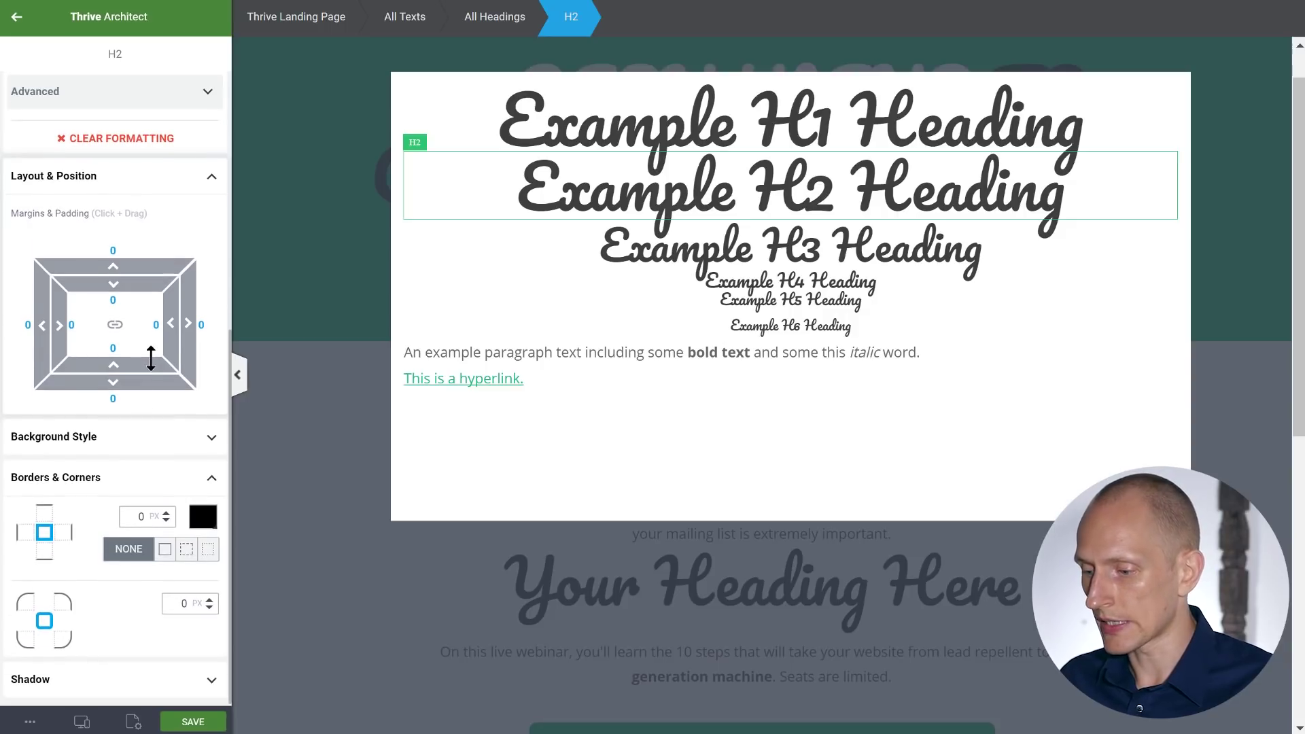
left_click(202, 516)
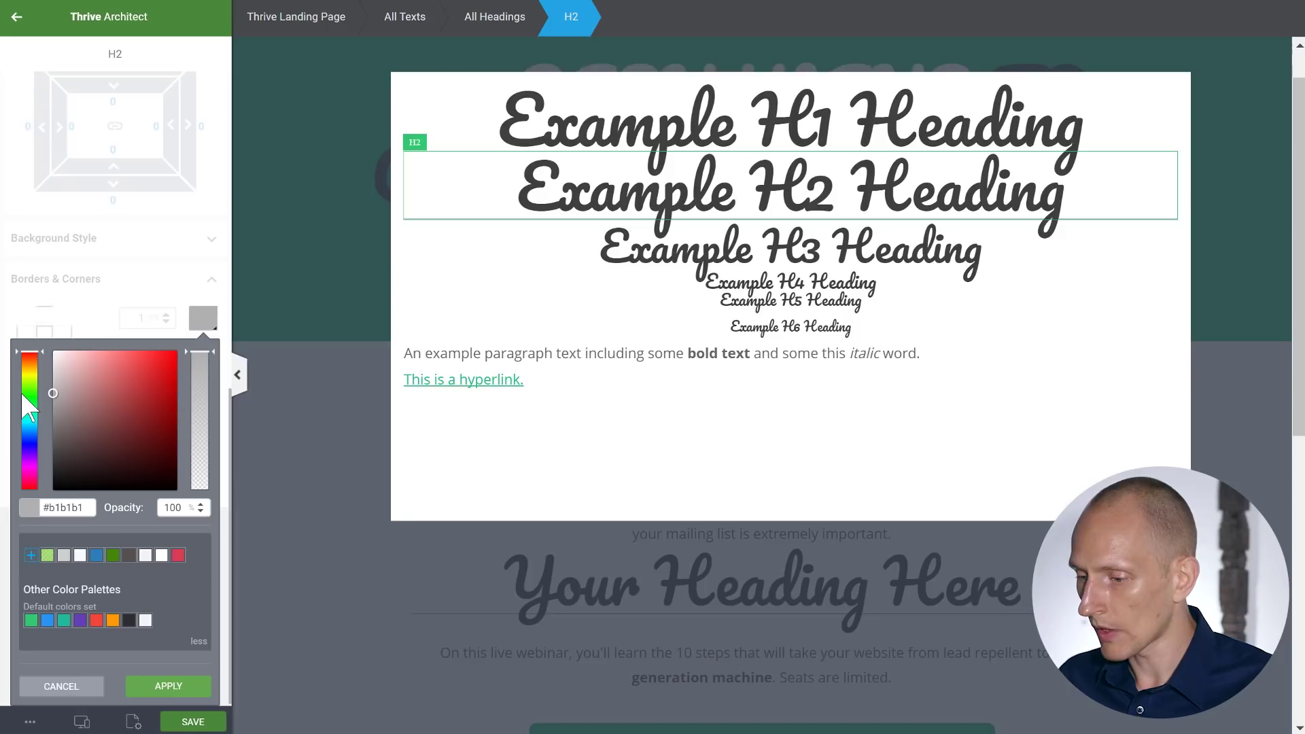
left_click(164, 688)
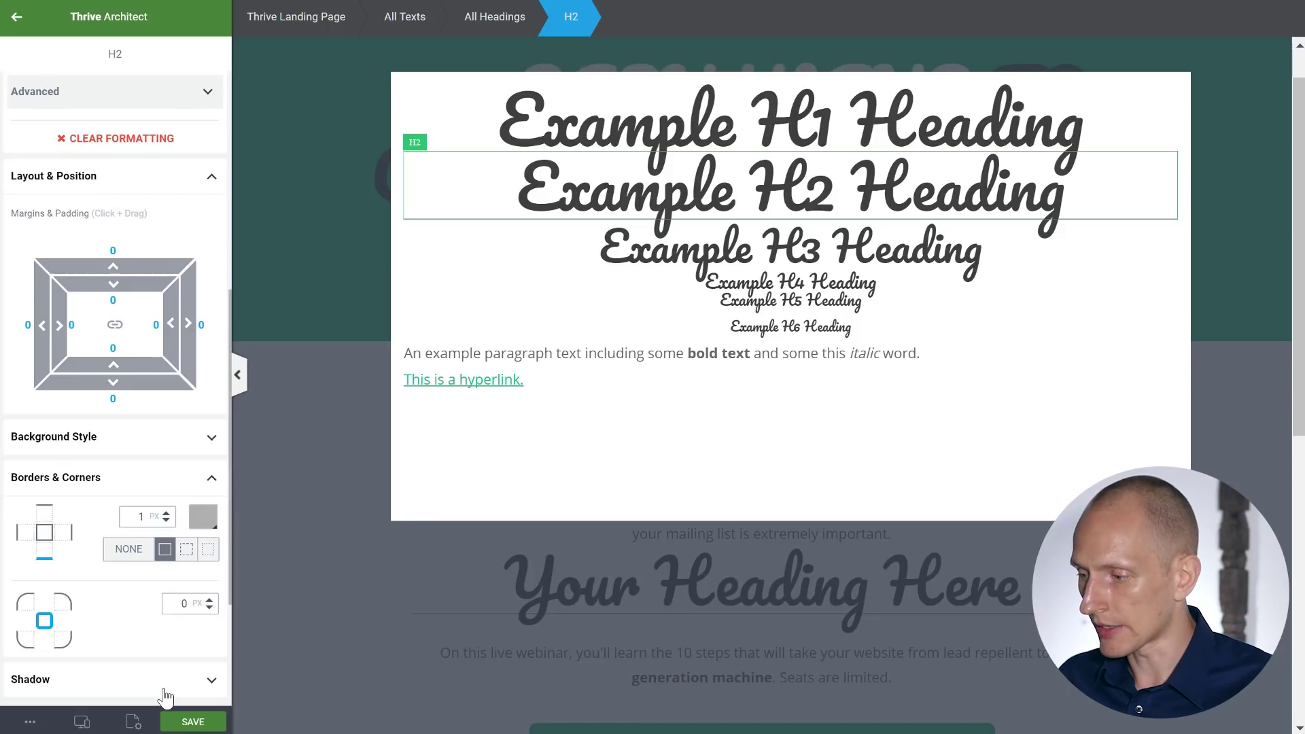
left_click(669, 352)
left_click(533, 205)
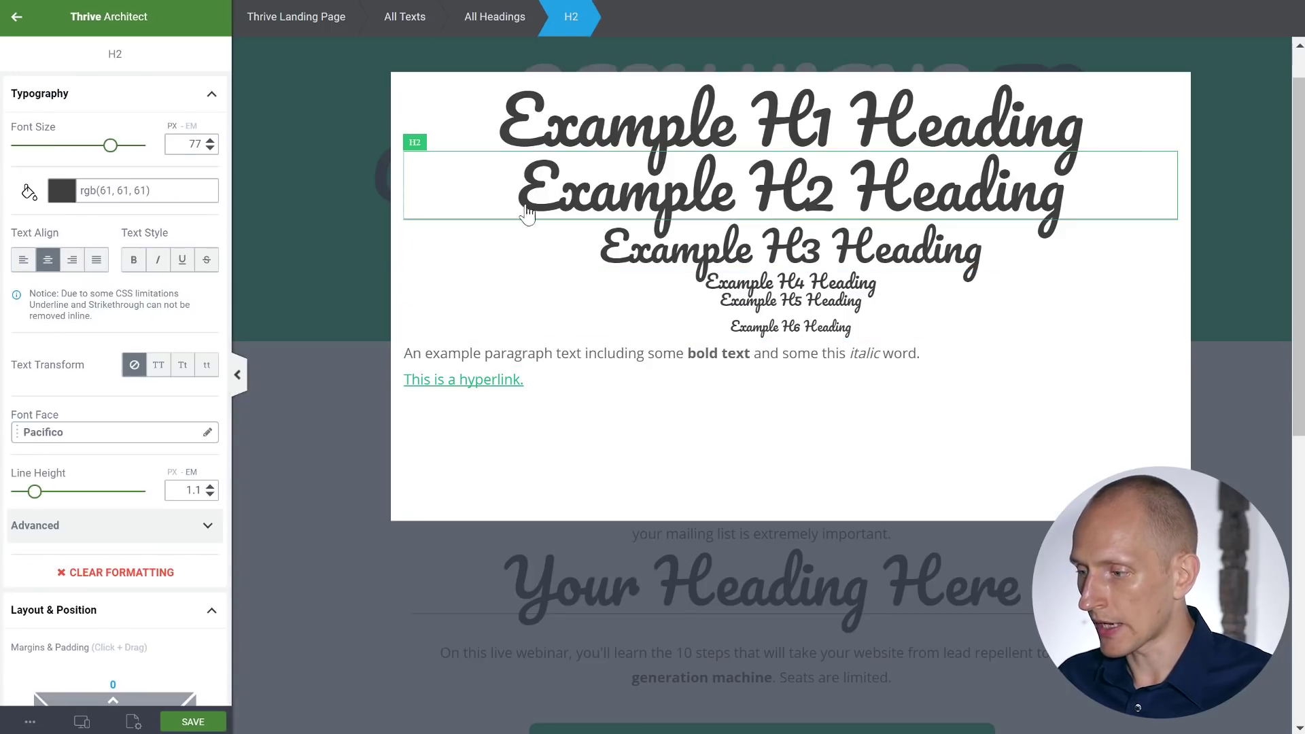
Step: Add about 31 px bottom padding to H2 and close the text styles editor
scroll(125, 349, "down", 5)
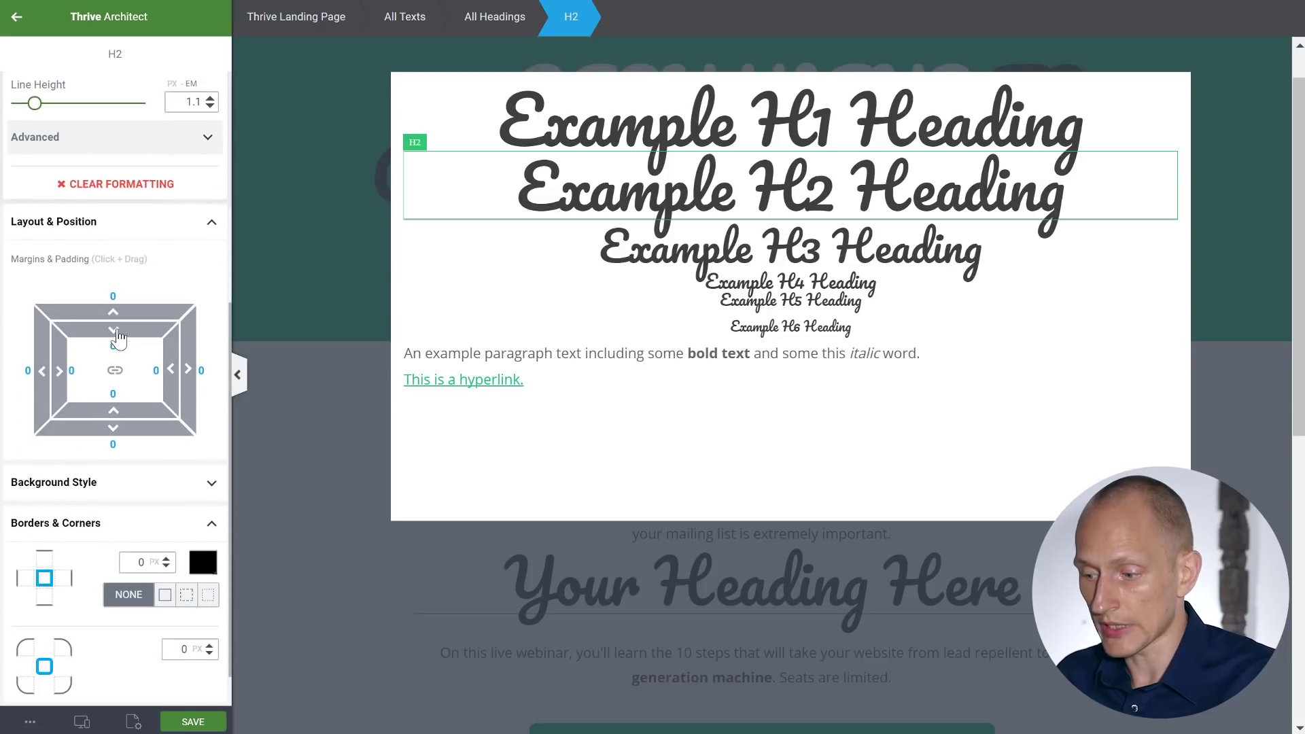
left_click_drag(118, 409, 115, 339)
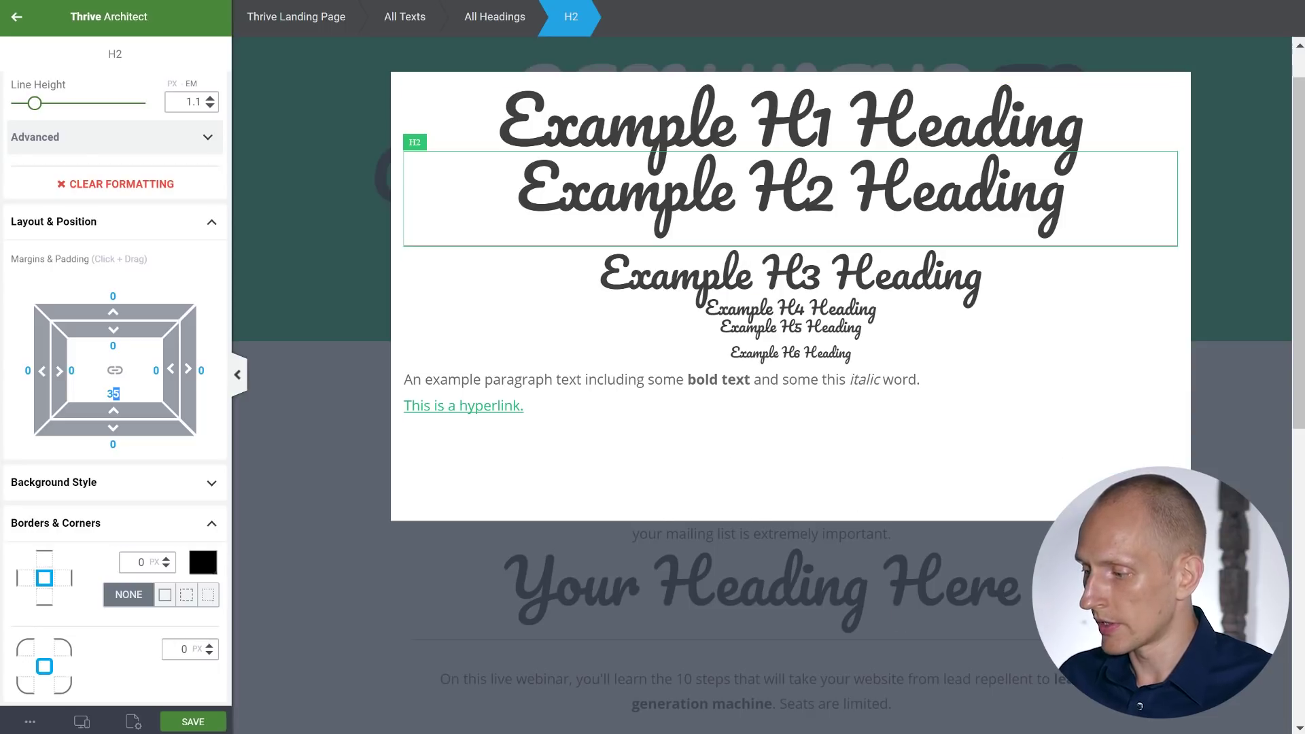
key("Escape")
left_click(1215, 475)
scroll(927, 504, "down", 4)
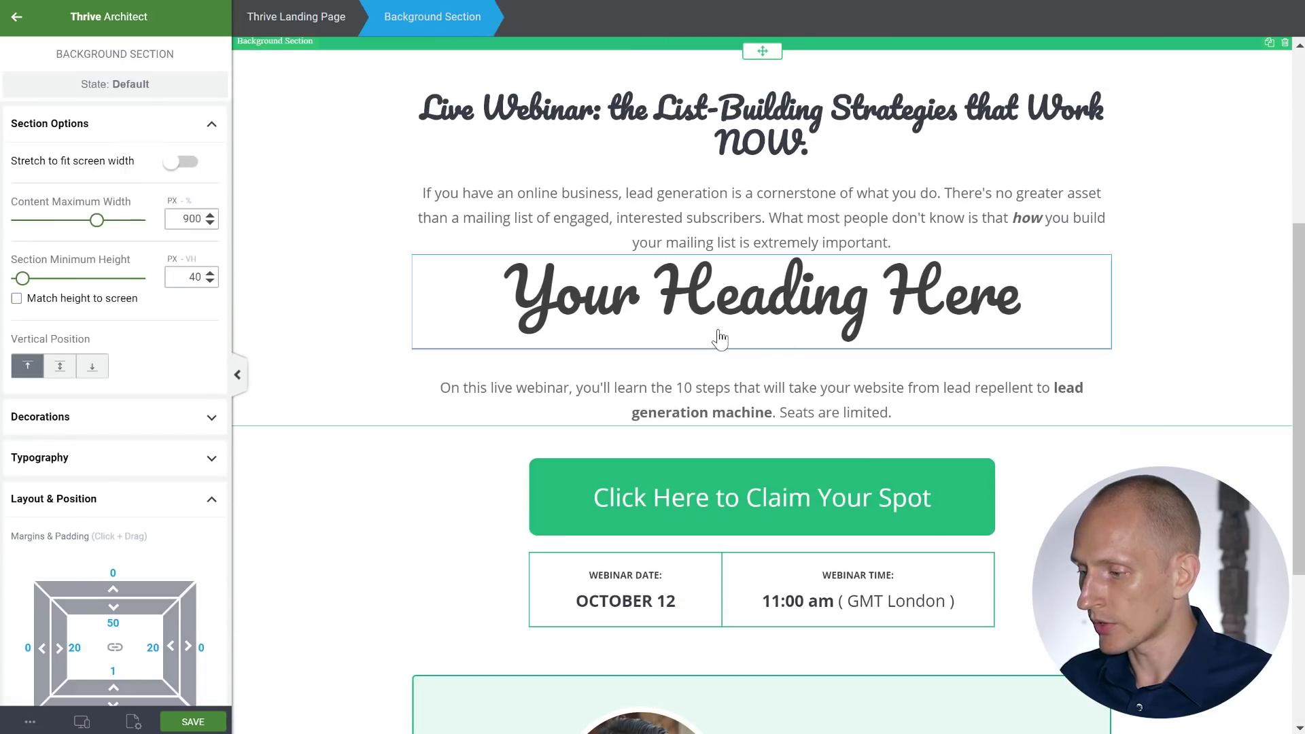
Step: Add a Heading below the seats-are-limited paragraph and set it to H2
left_click(16, 17)
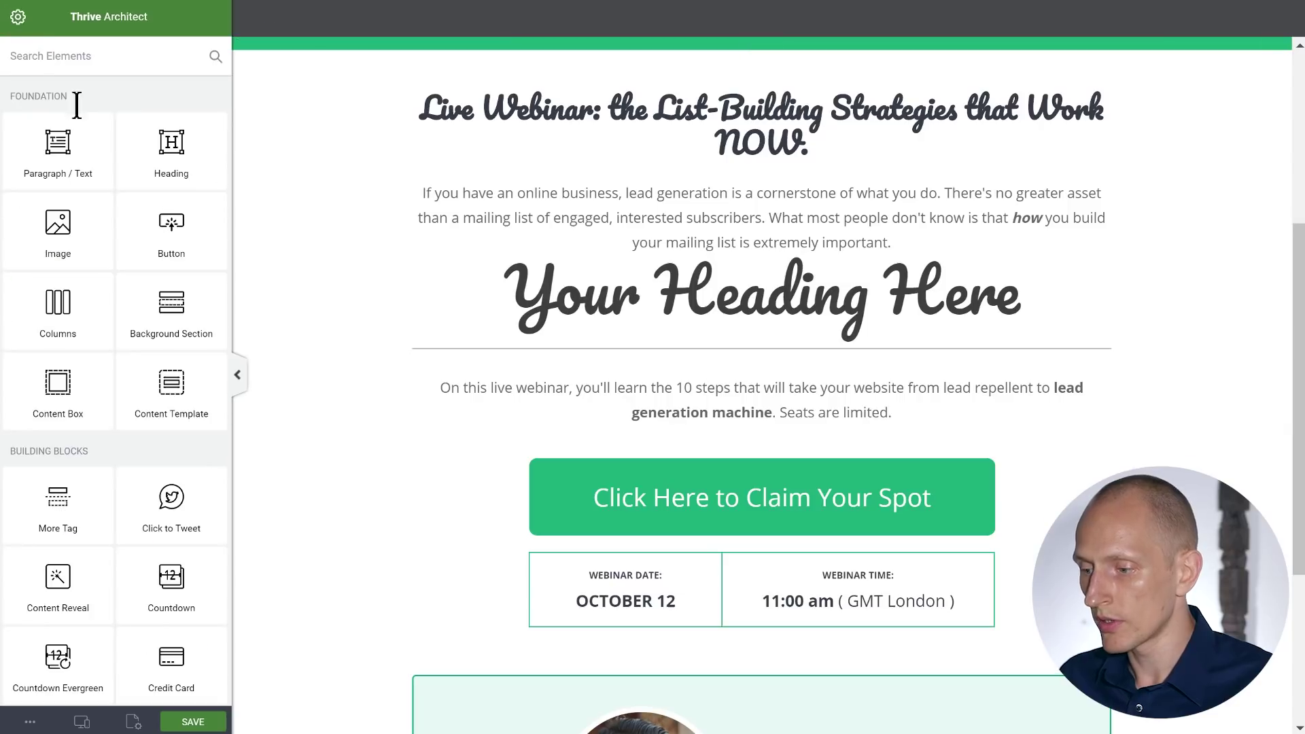
left_click_drag(185, 174, 892, 425)
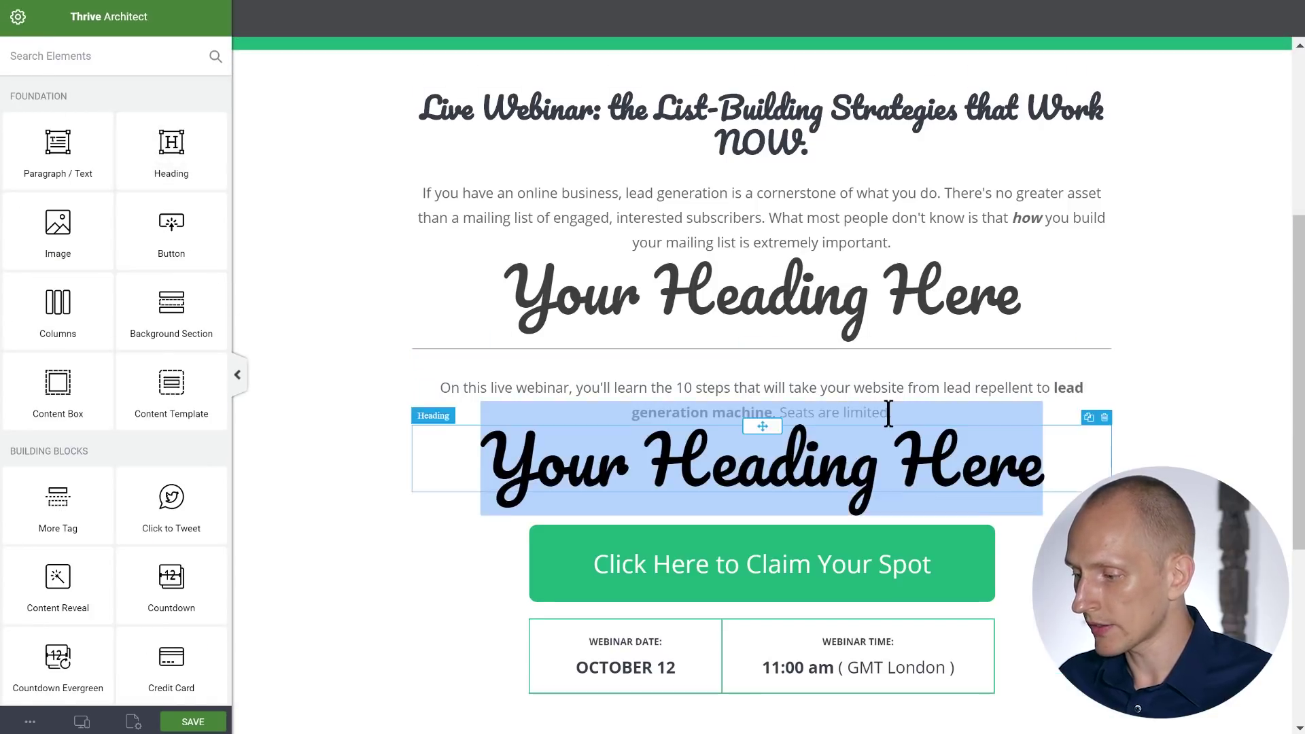
left_click(818, 391)
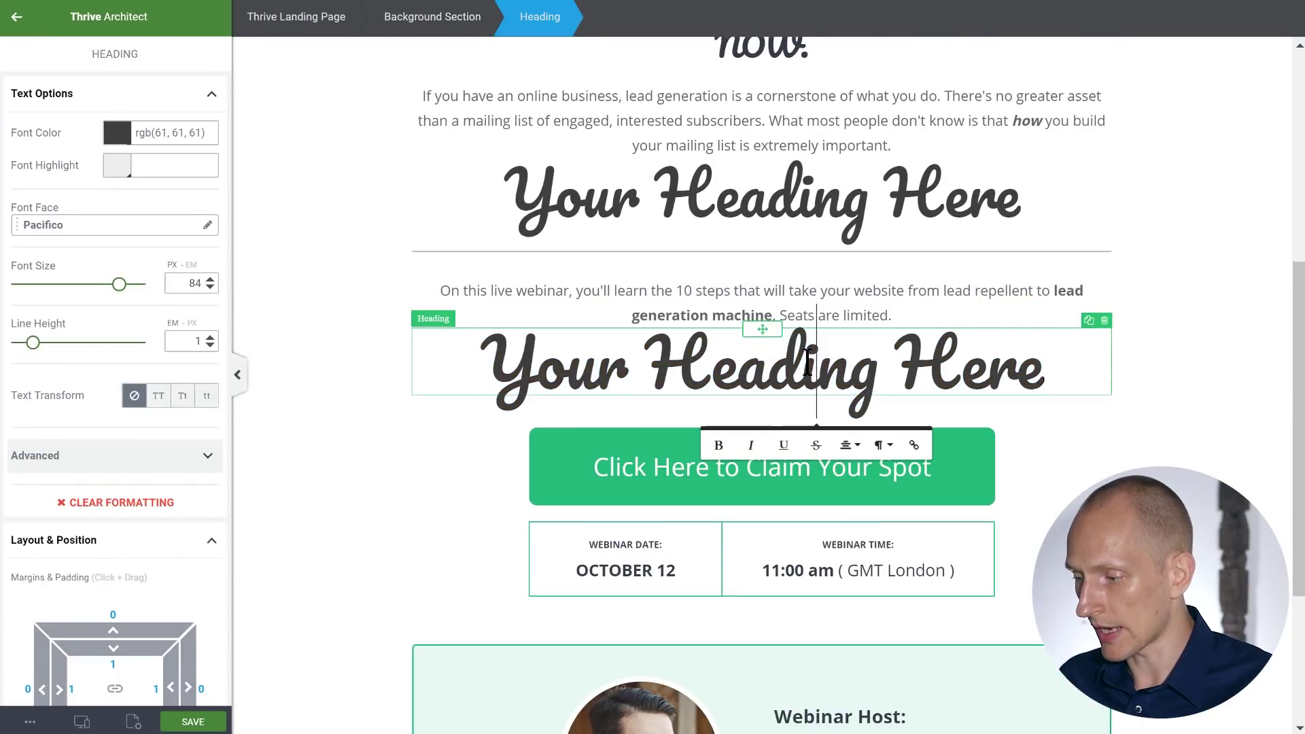
left_click(881, 446)
left_click(925, 564)
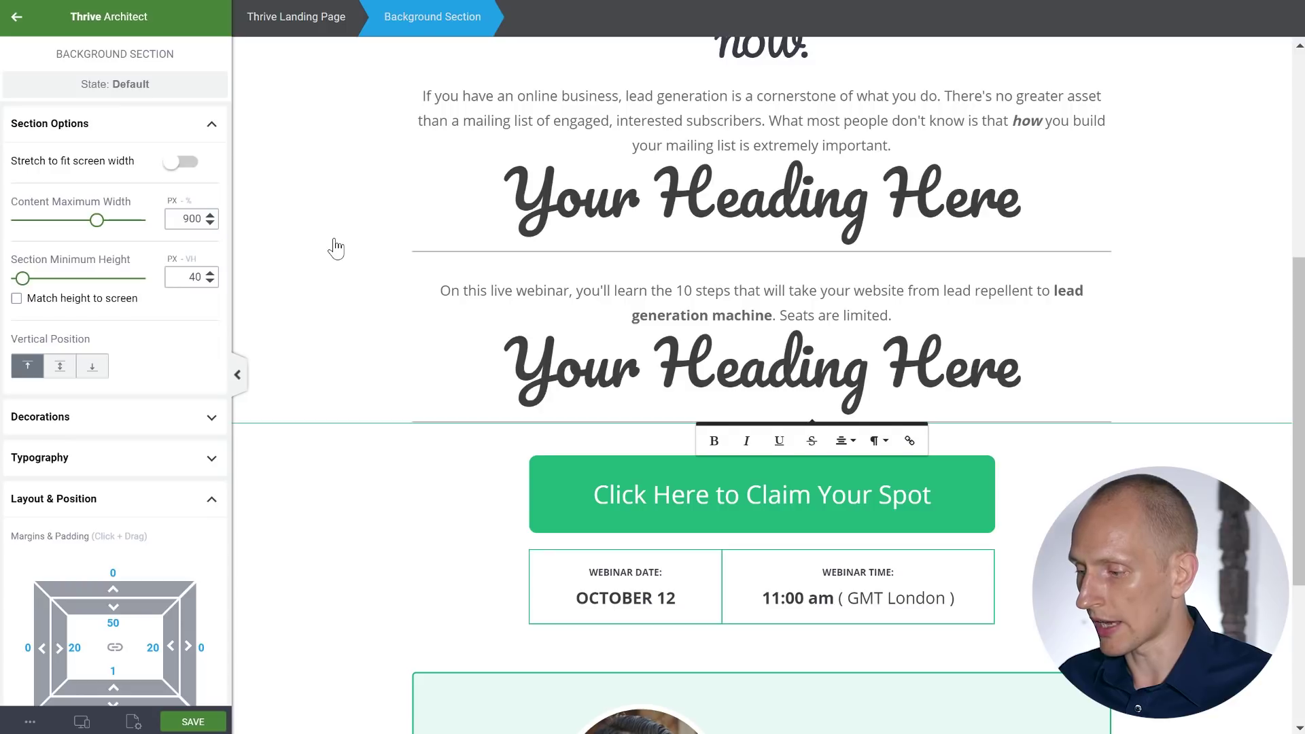
scroll(335, 248, "down", 2)
left_click(553, 525)
left_click(440, 557)
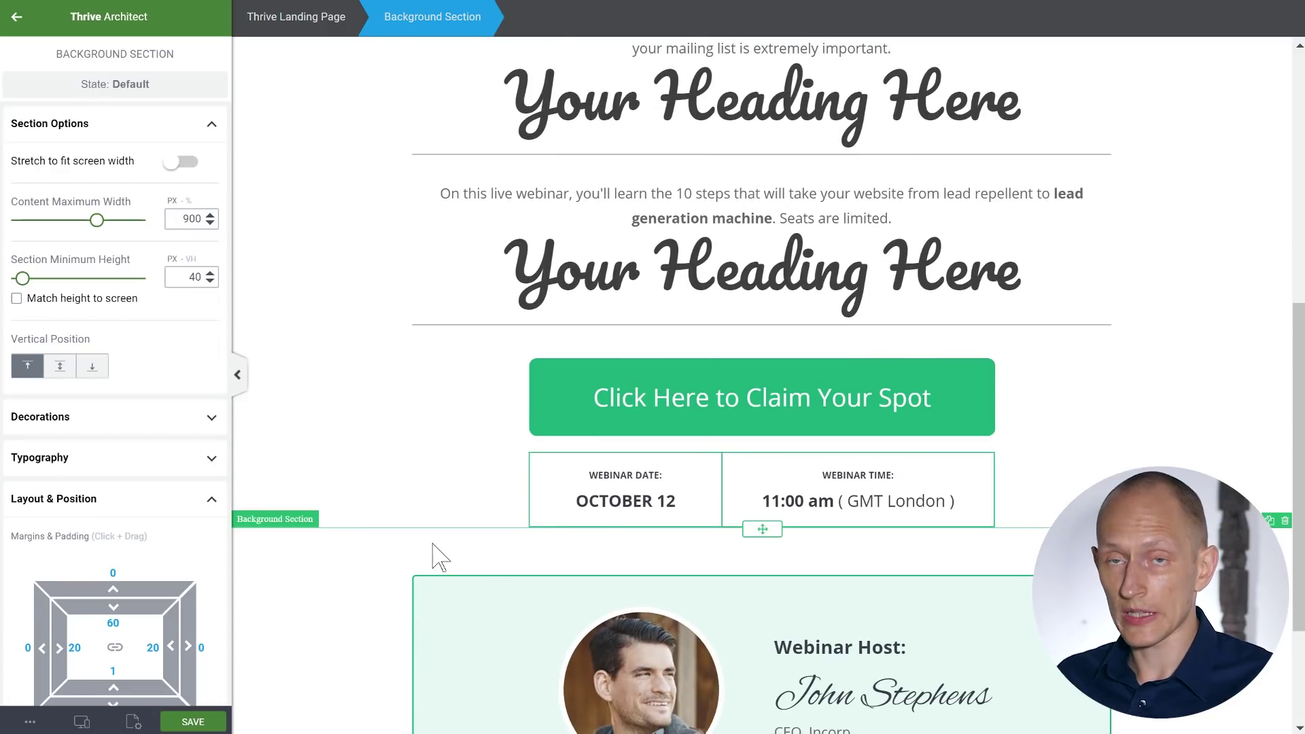
scroll(751, 457, "down", 4)
left_click(893, 510)
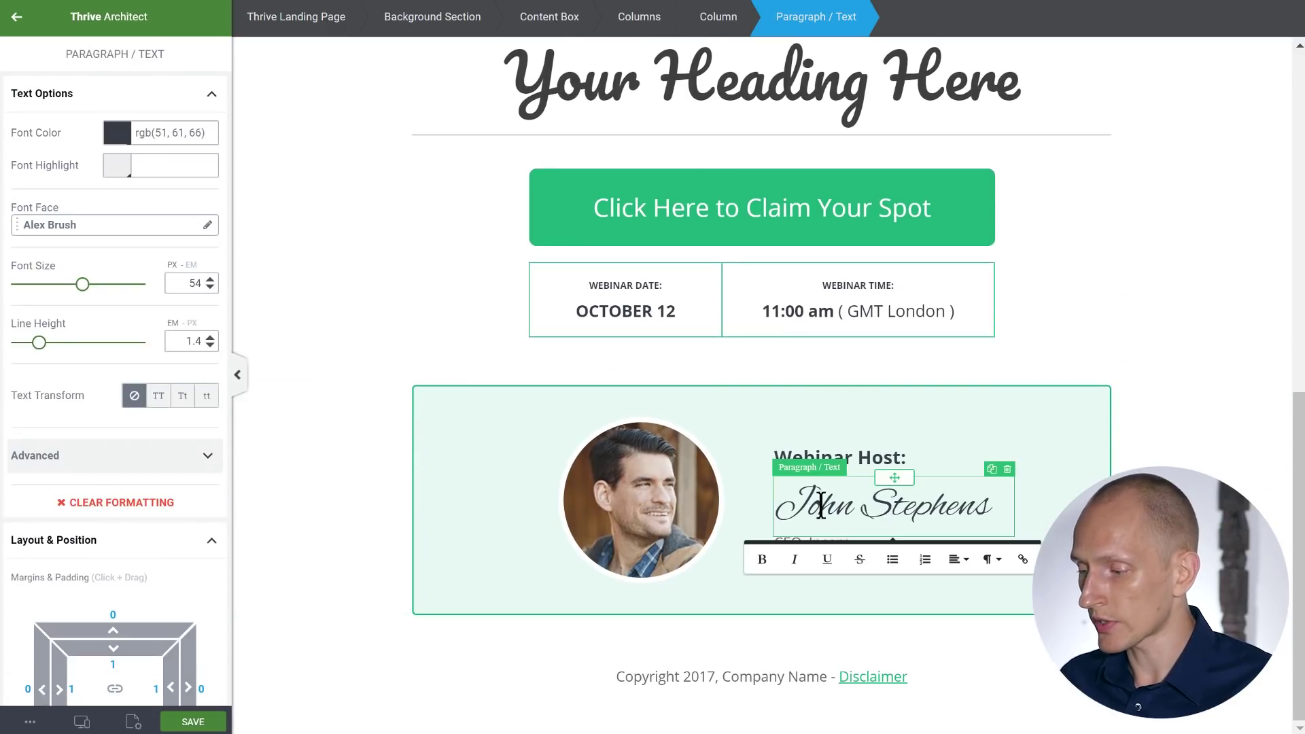
left_click_drag(775, 506, 999, 501)
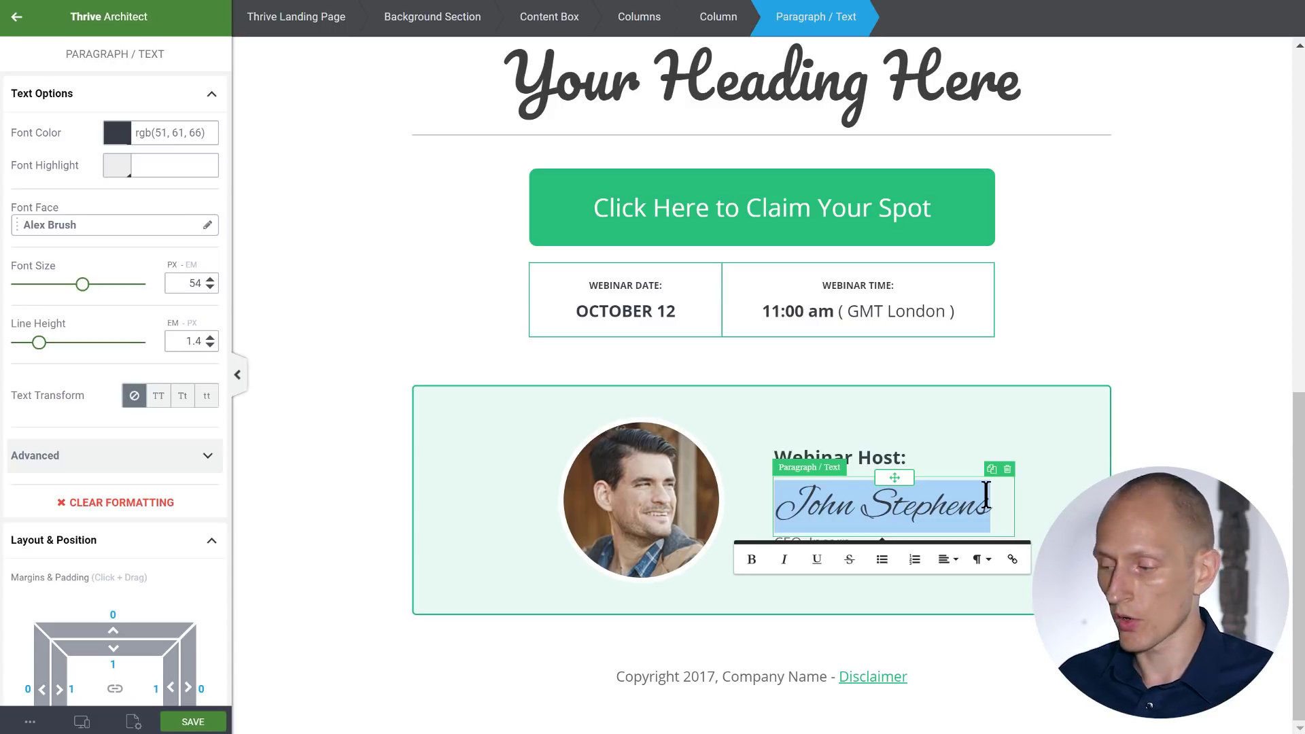
left_click(880, 504)
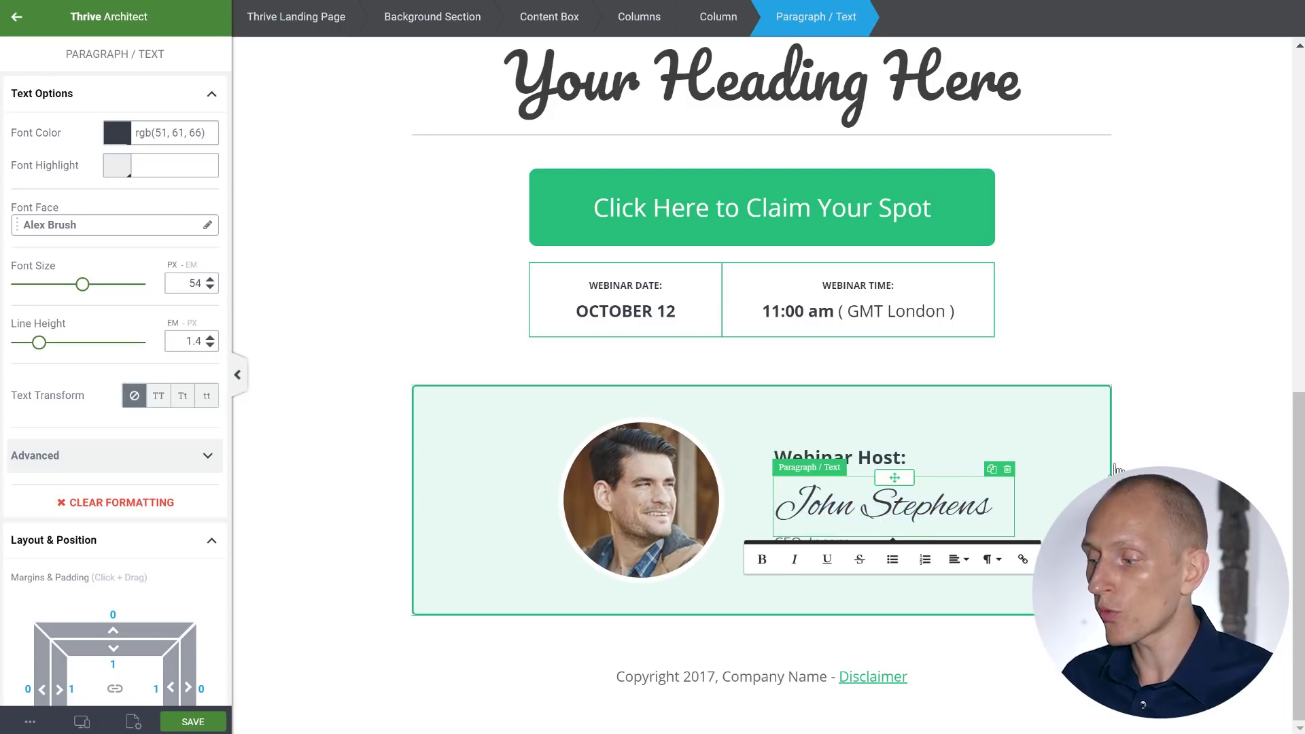